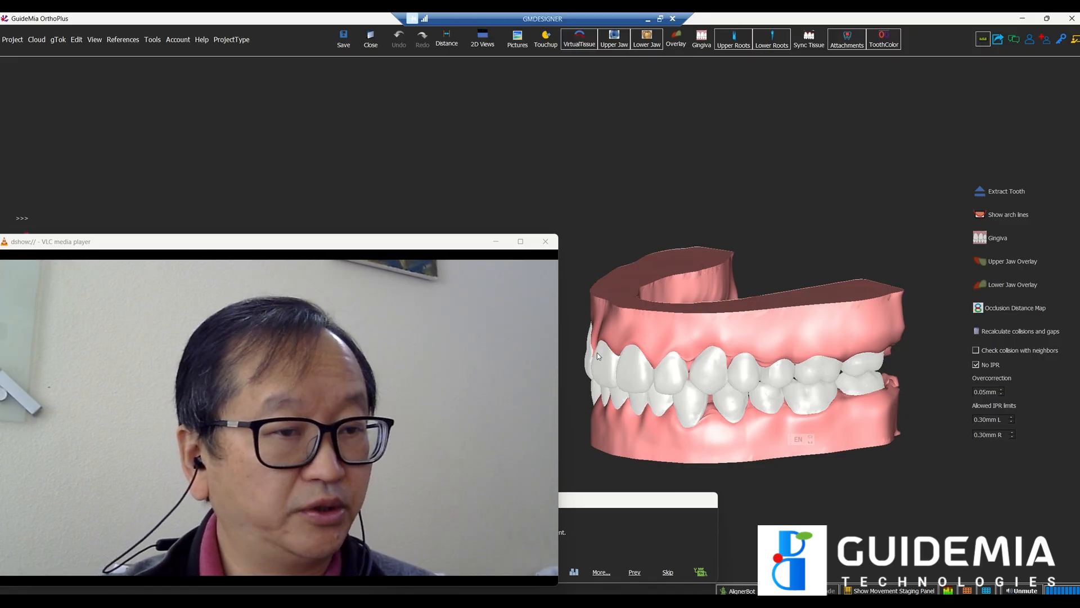
# Step: Bring forward the OrthoPlus project window showing the raw green upper and lower jaw scans
pyautogui.moveTo(696, 597)
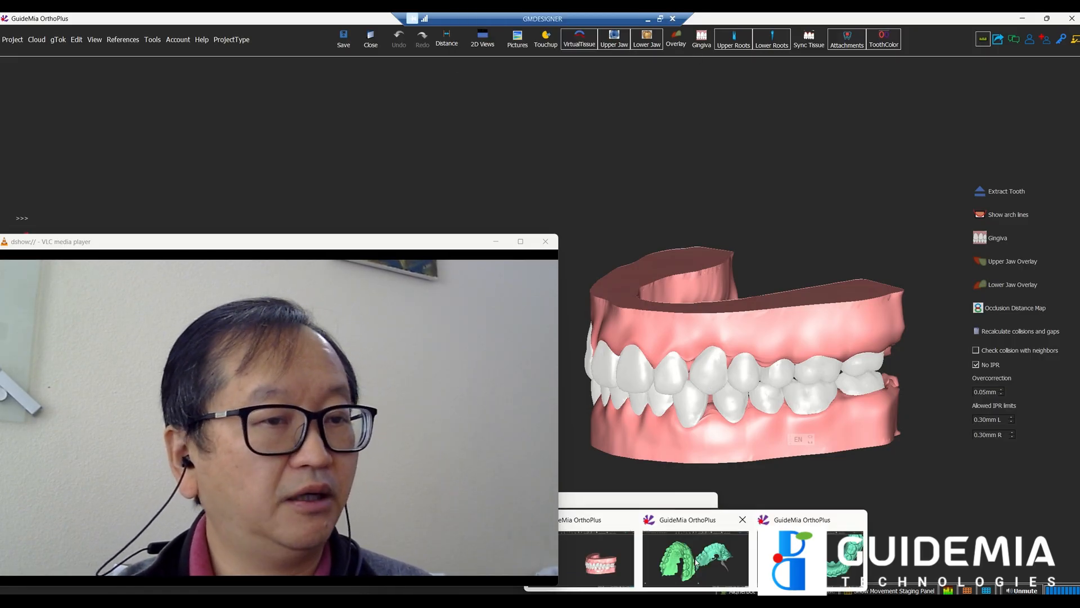
pyautogui.click(695, 561)
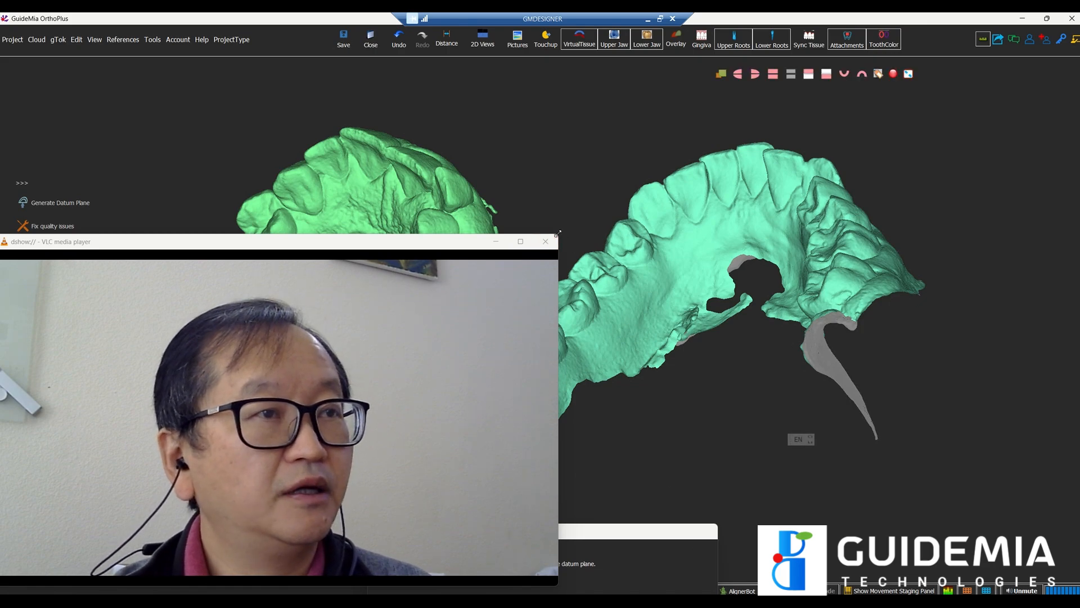
# Step: Rotate the upper and lower jaw scans into occlusal views, then switch to the other project window
pyautogui.moveTo(561, 236); pyautogui.dragTo(316, 439)
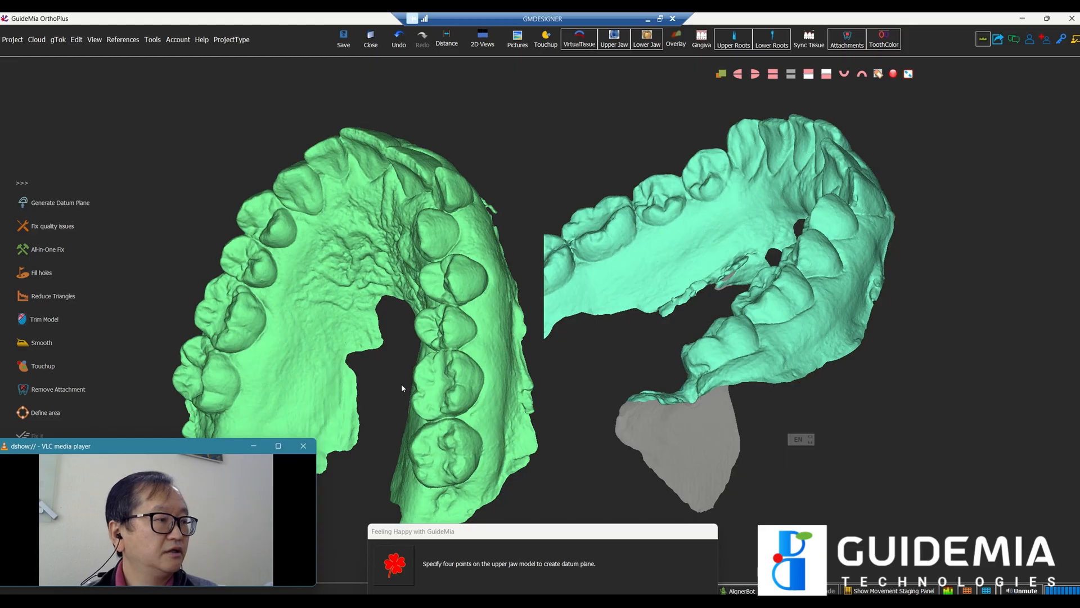
pyautogui.moveTo(457, 331); pyautogui.dragTo(464, 331)
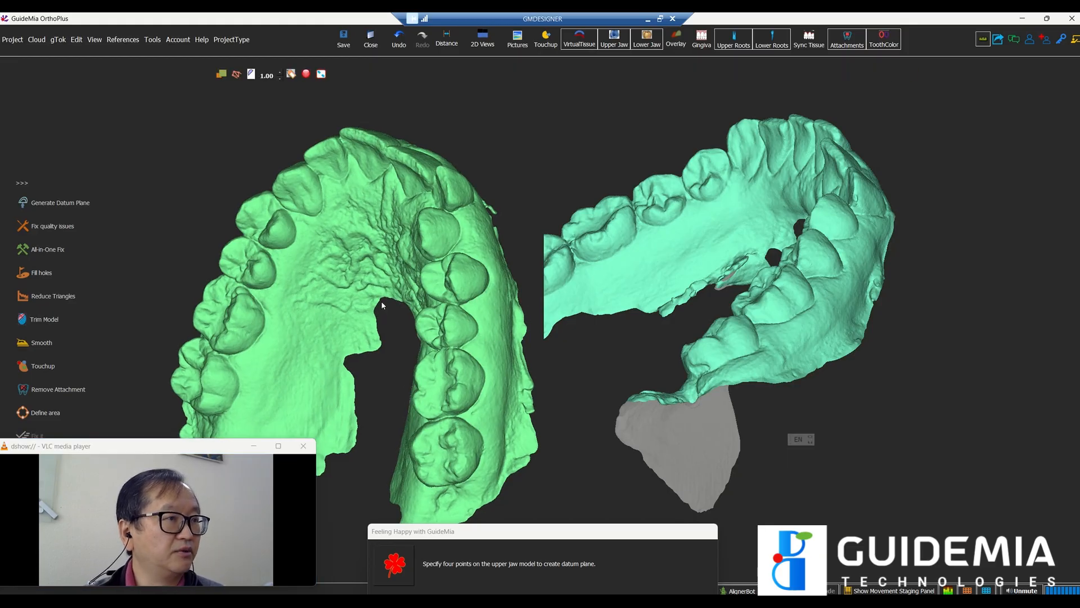
pyautogui.moveTo(382, 304); pyautogui.dragTo(419, 388)
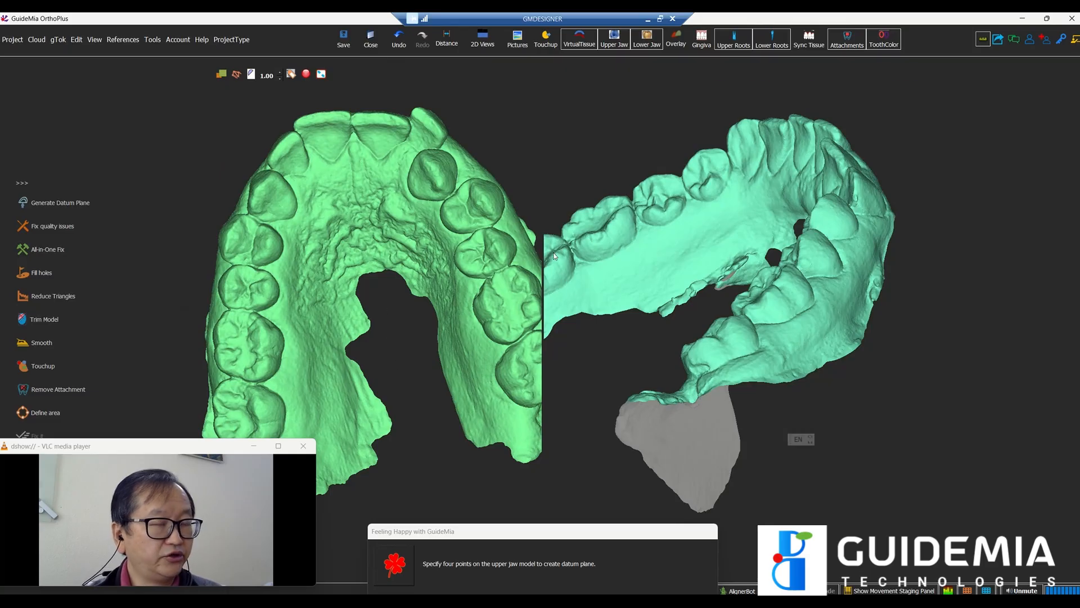
pyautogui.moveTo(595, 366); pyautogui.dragTo(706, 289)
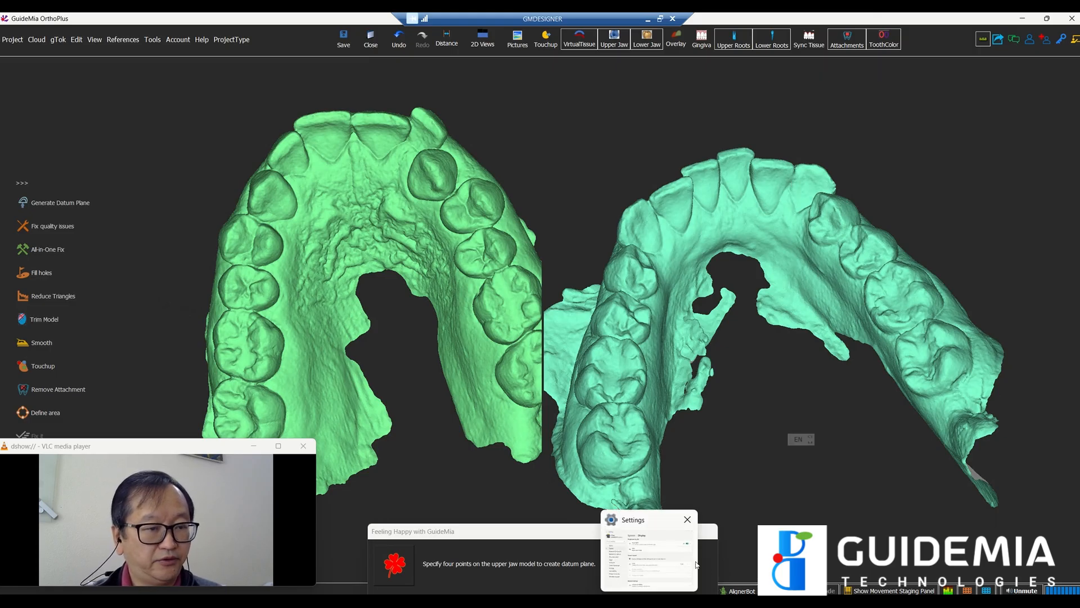
pyautogui.moveTo(698, 599)
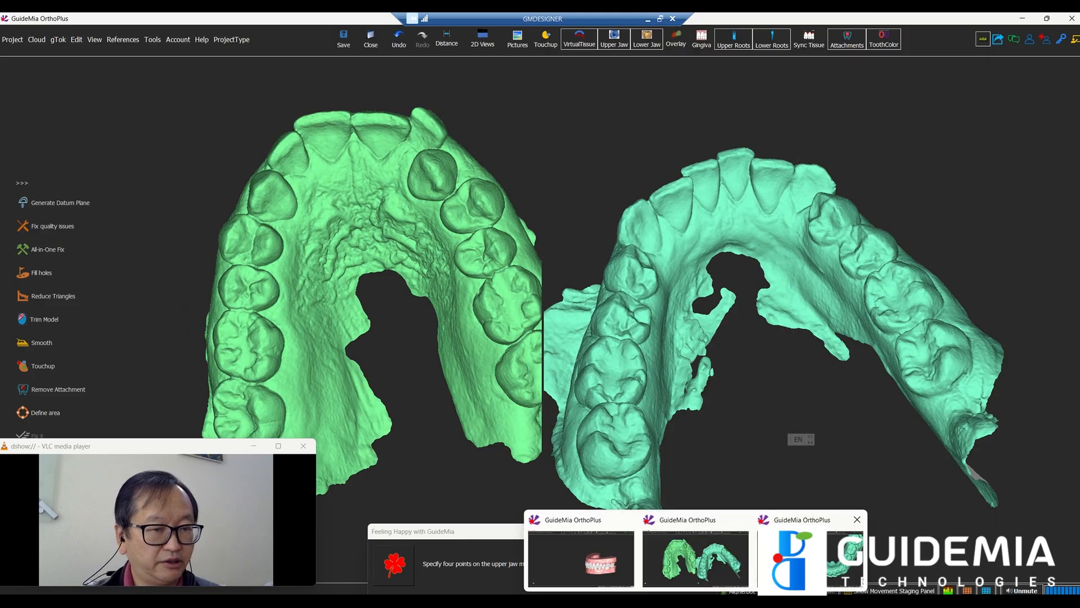
pyautogui.click(696, 557)
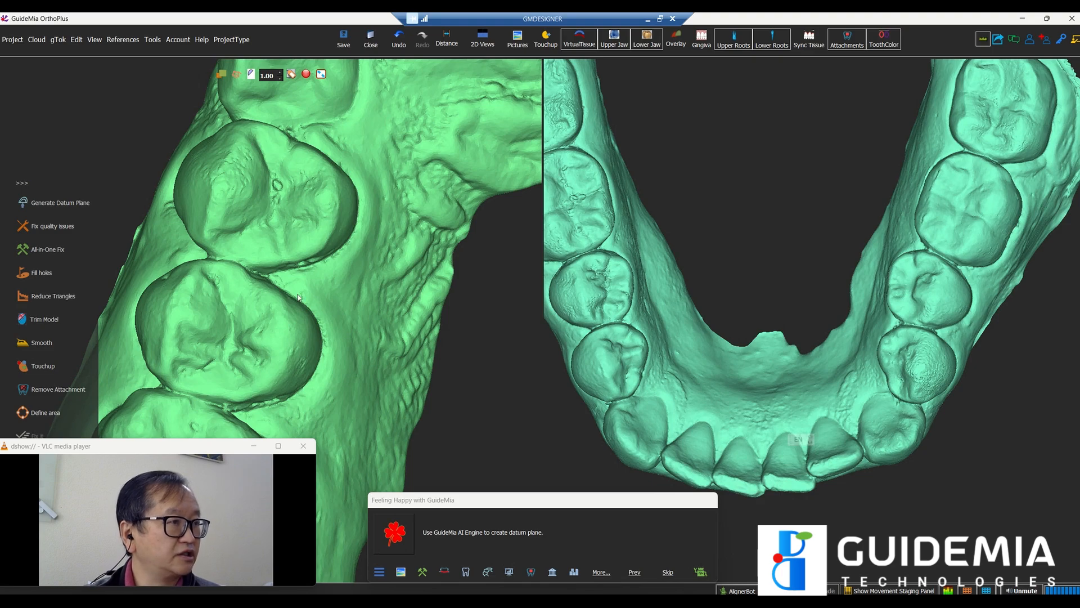
# Step: Pan and zoom the right viewport to frame the full lower arch, then start Load Models
pyautogui.moveTo(715, 324); pyautogui.dragTo(658, 271, button='middle')
pyautogui.scroll(-3, 688, 365)
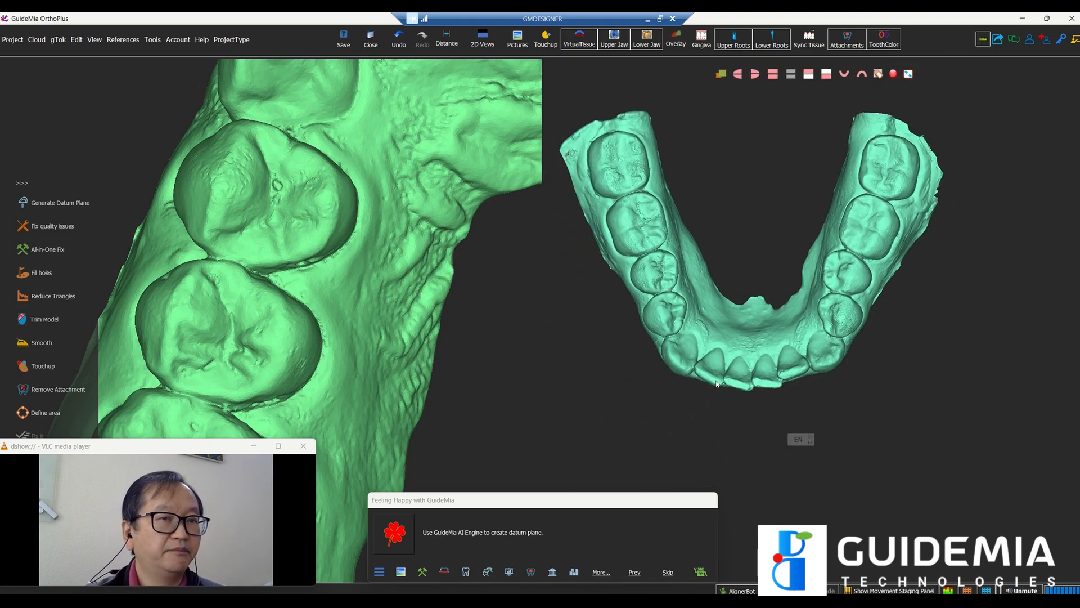
pyautogui.moveTo(727, 339); pyautogui.dragTo(750, 411, button='middle')
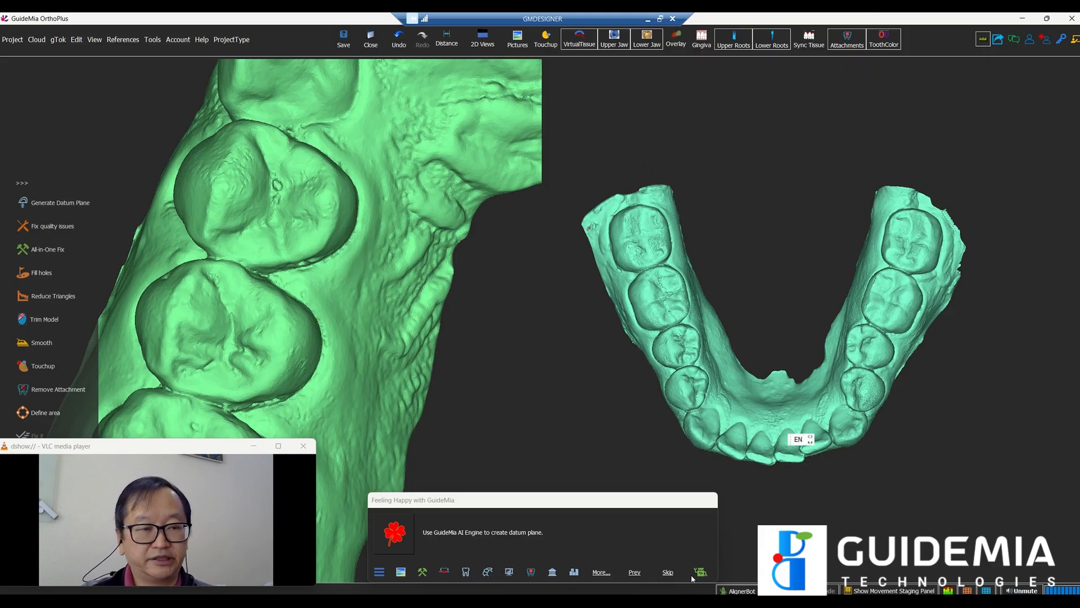
pyautogui.moveTo(695, 593)
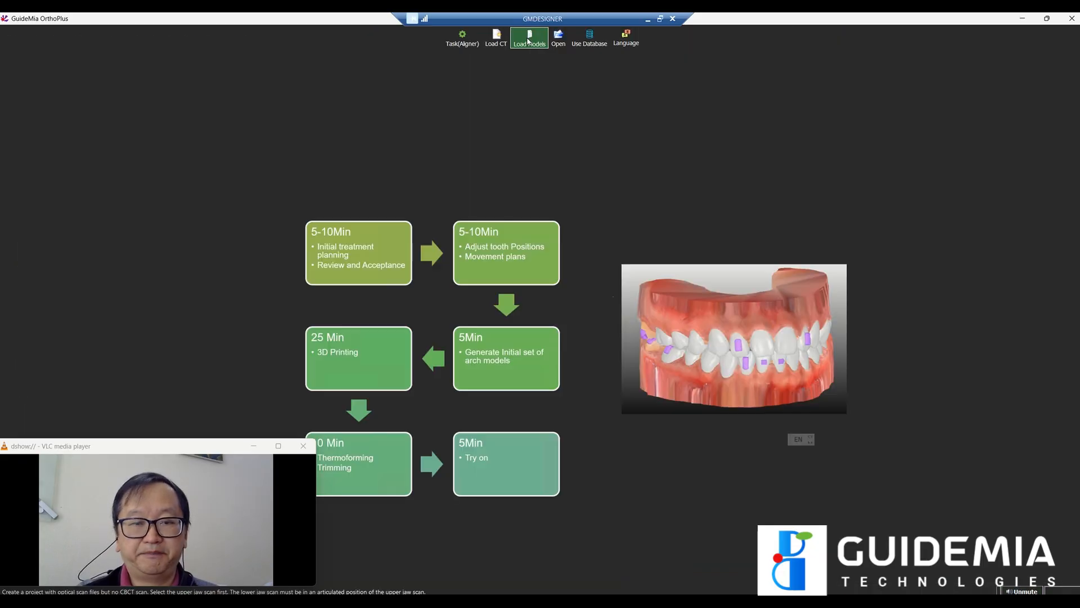
pyautogui.click(528, 40)
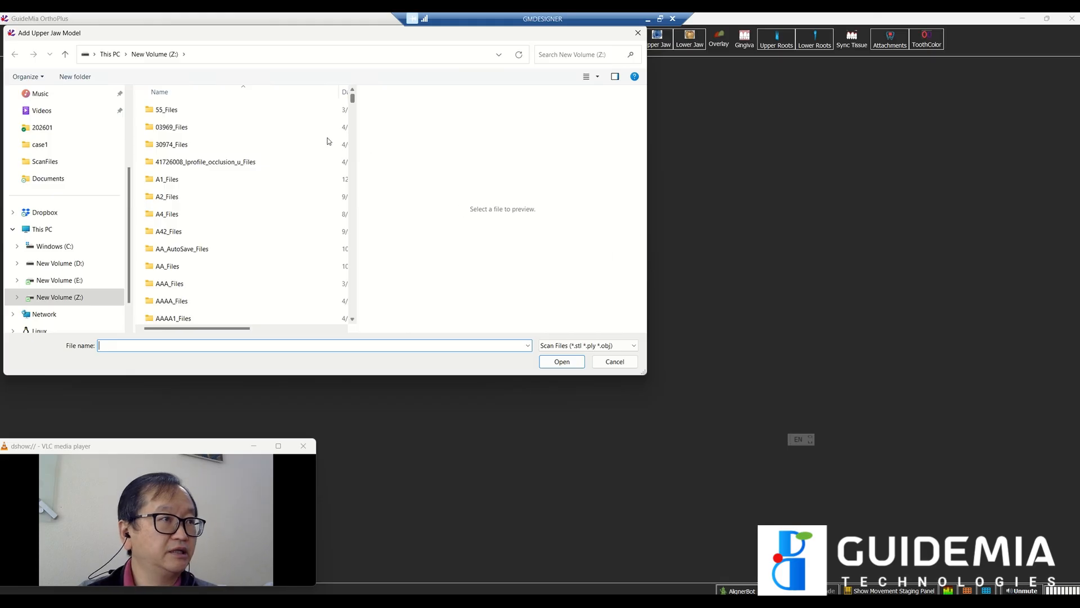
# Step: Load the 230325002-upperjaw.stl scan from the recent files list
pyautogui.click(527, 348)
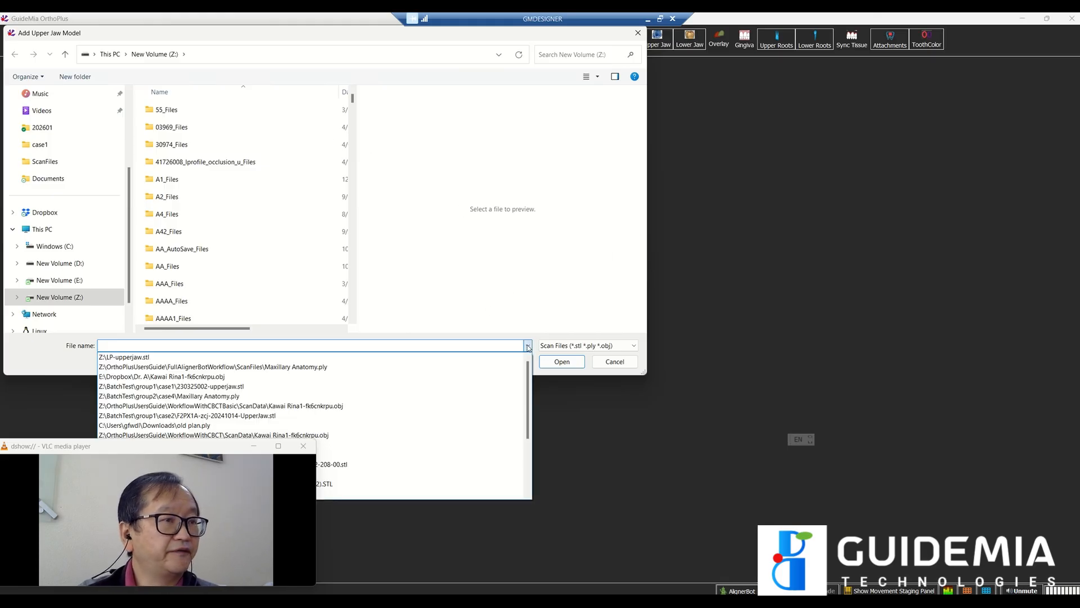
pyautogui.click(501, 387)
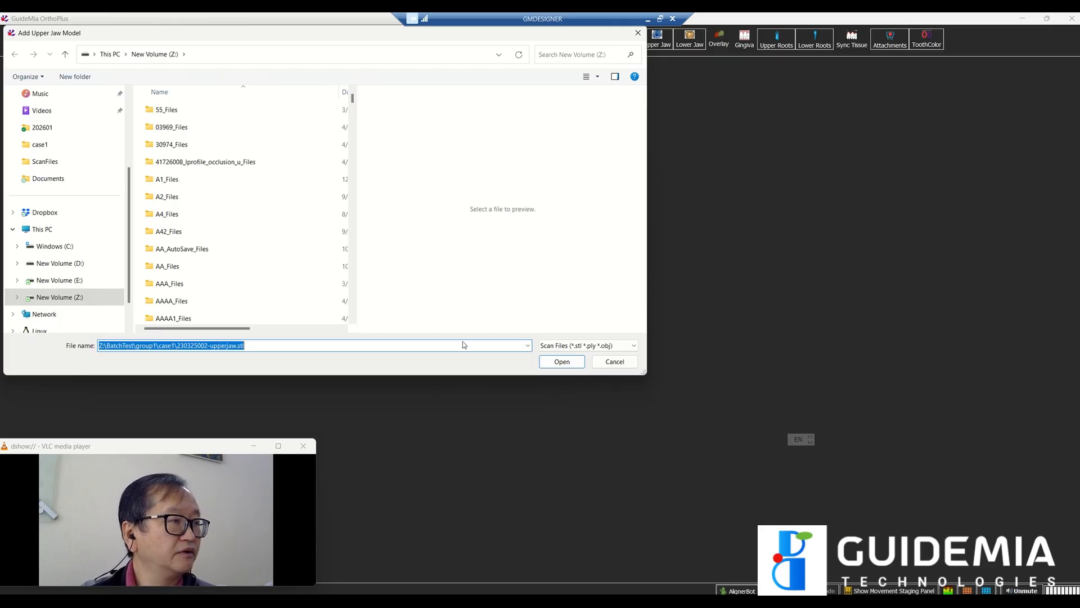
pyautogui.click(566, 364)
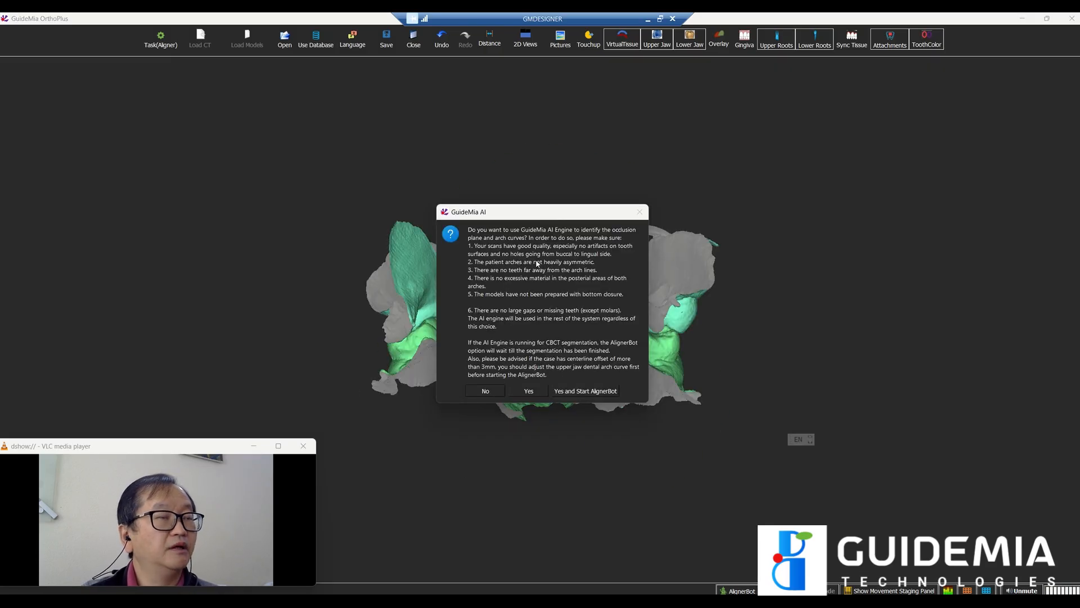
# Step: Accept the AI engine, inspect the bite from the front, and launch Occlusion Plane from Touchup
pyautogui.click(529, 390)
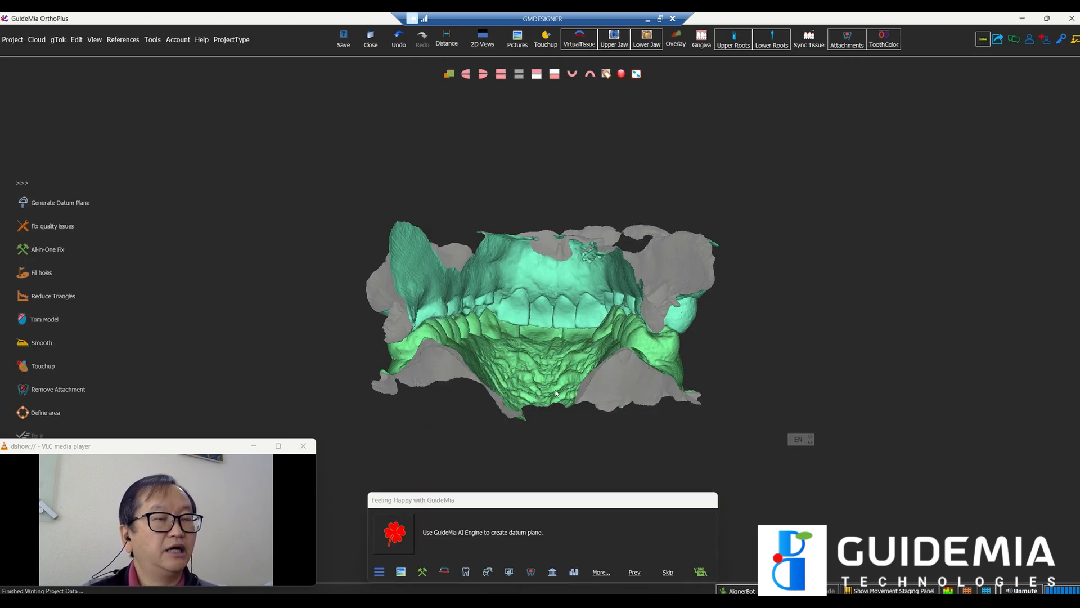
pyautogui.moveTo(699, 309); pyautogui.dragTo(409, 361)
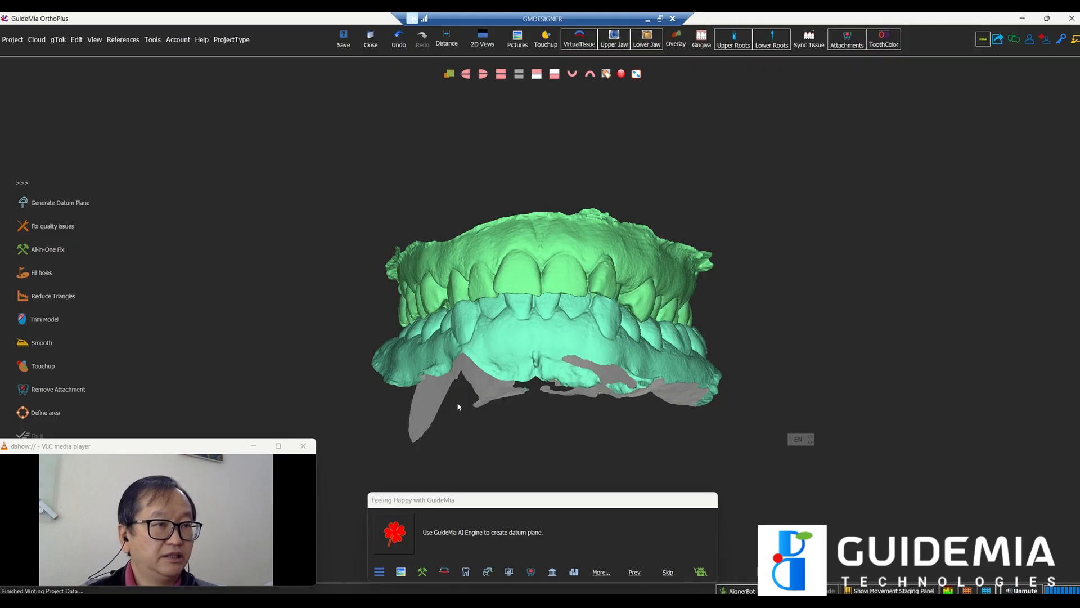
pyautogui.moveTo(552, 431); pyautogui.dragTo(563, 459)
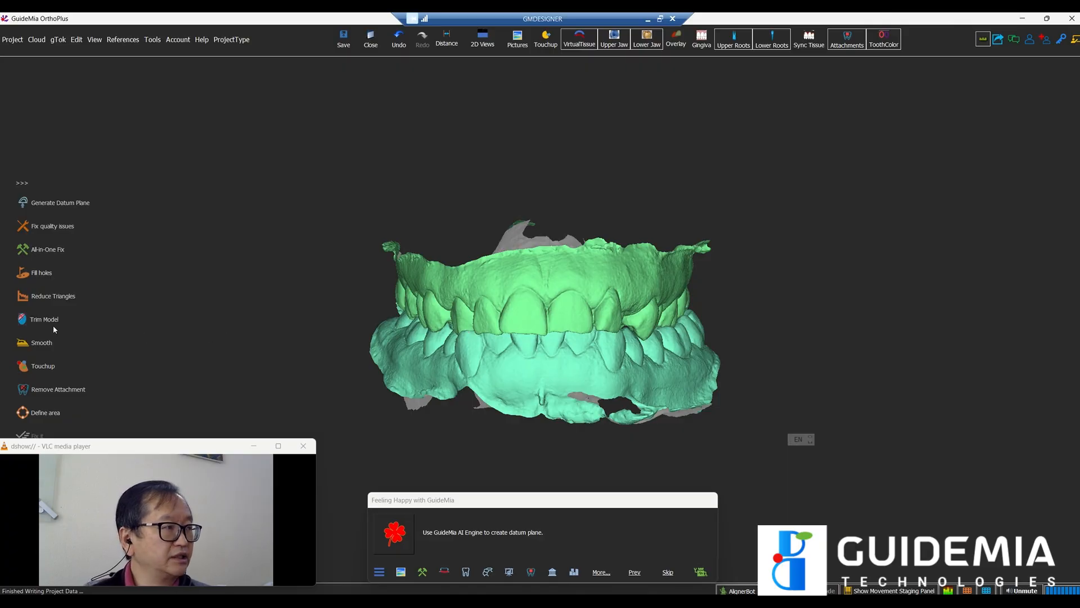
pyautogui.click(54, 366)
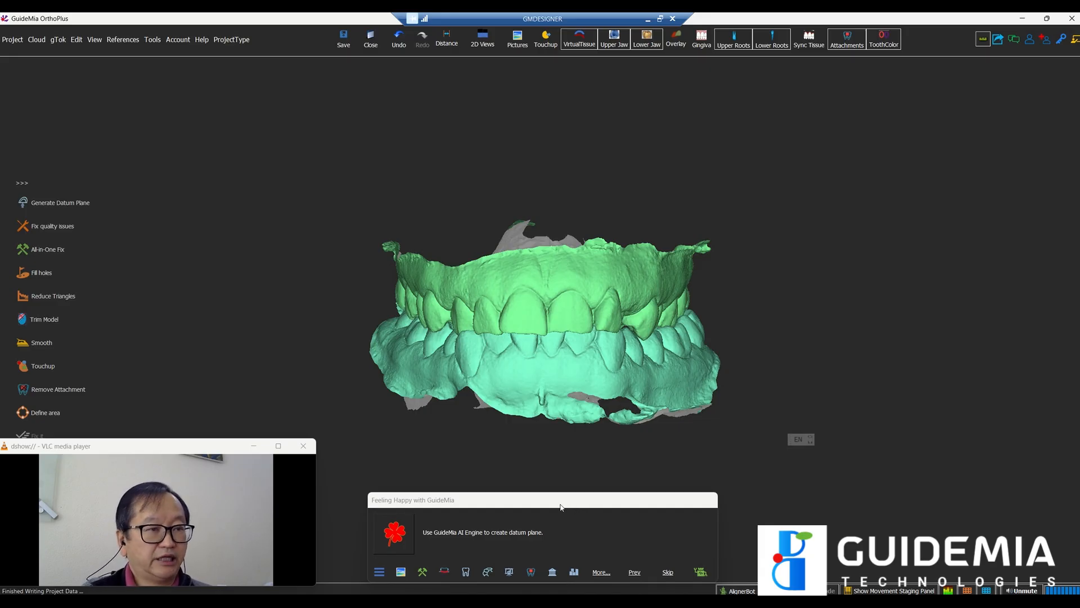
pyautogui.click(393, 537)
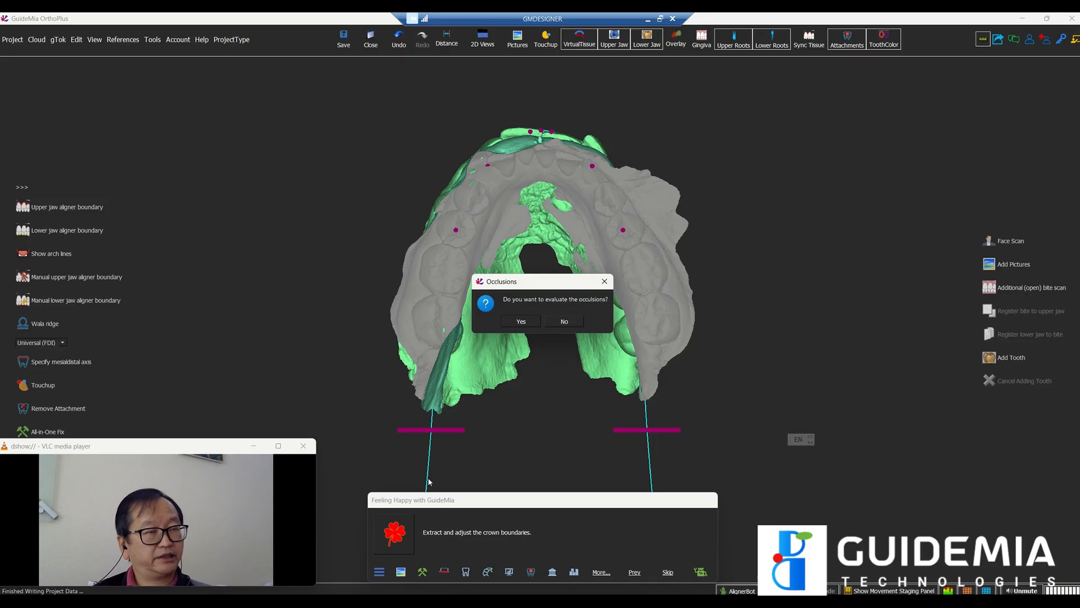
# Step: Let the AI compute the occlusal plane and upper-arch datum points until the Occlusions prompt appears
pyautogui.click(428, 237)
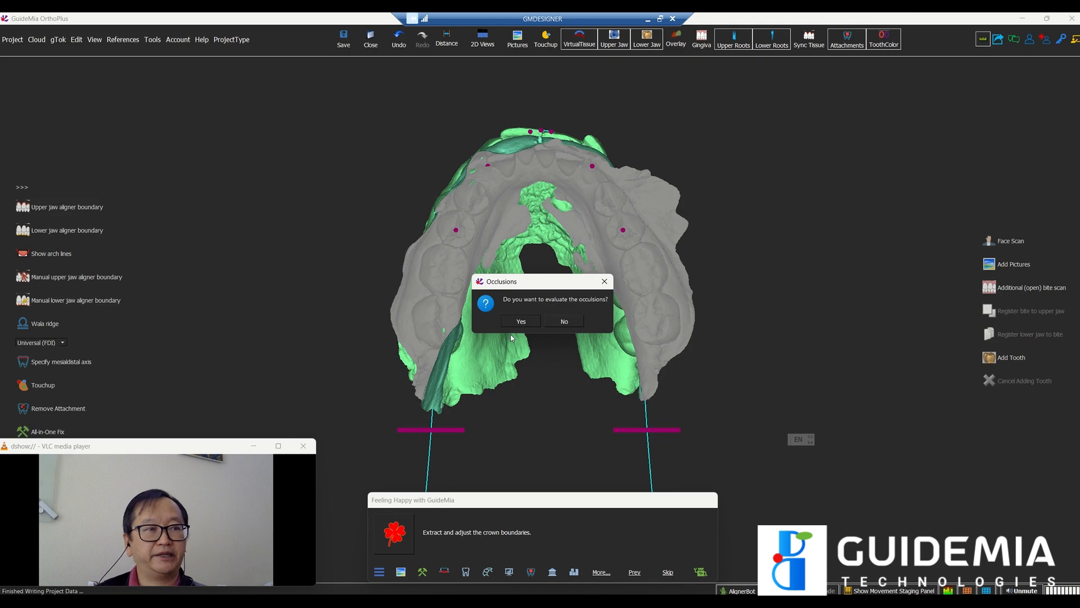
# Step: Decline occlusion evaluation and orbit the jaws to a frontal view with the occlusal plane edge-on
pyautogui.click(563, 323)
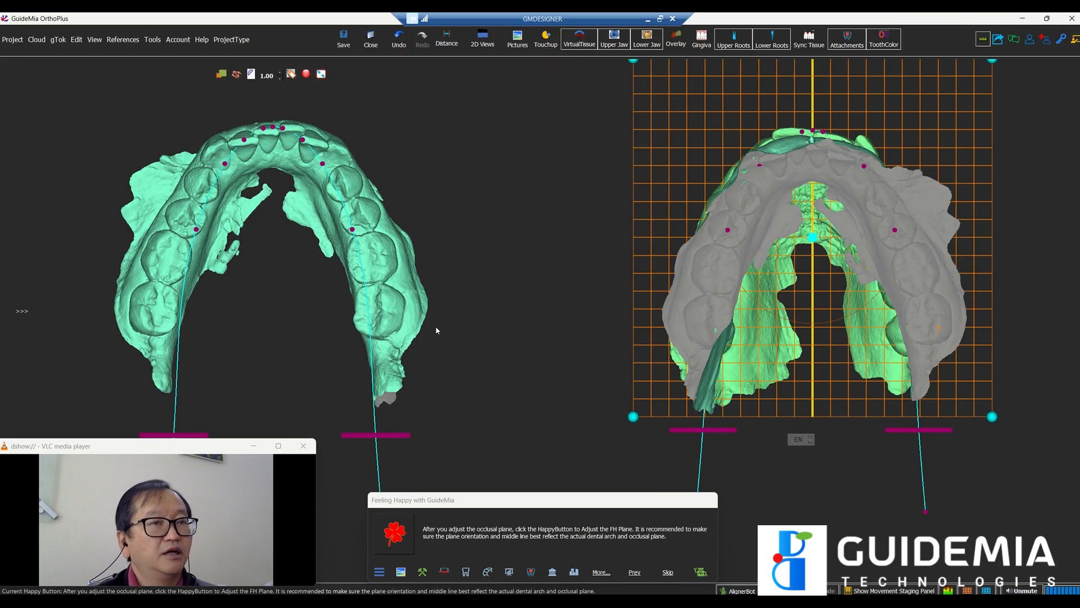
pyautogui.moveTo(570, 215); pyautogui.dragTo(521, 391)
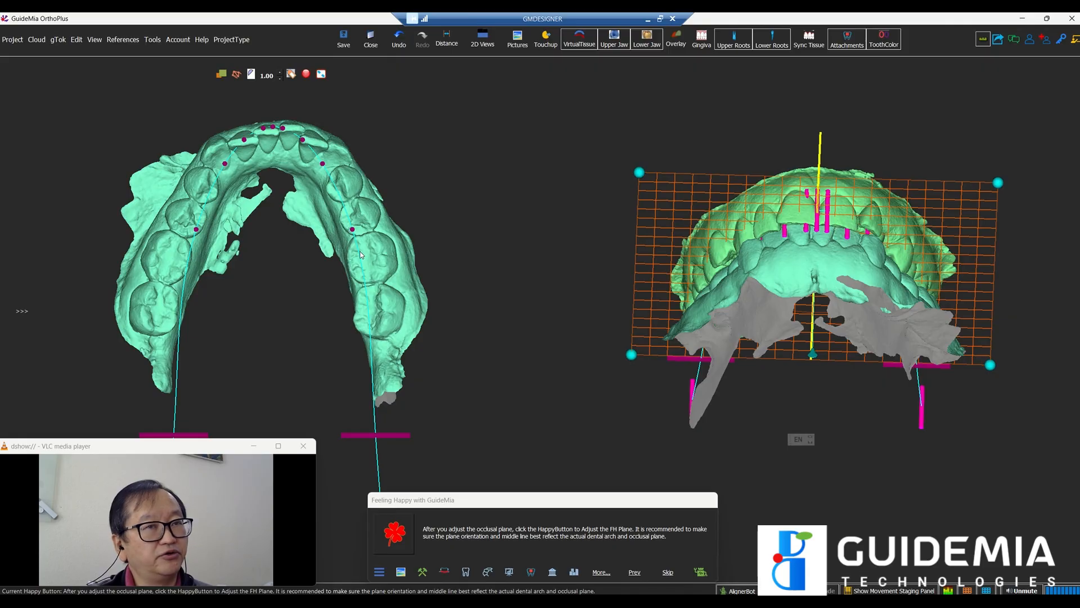
pyautogui.moveTo(532, 301); pyautogui.dragTo(540, 410)
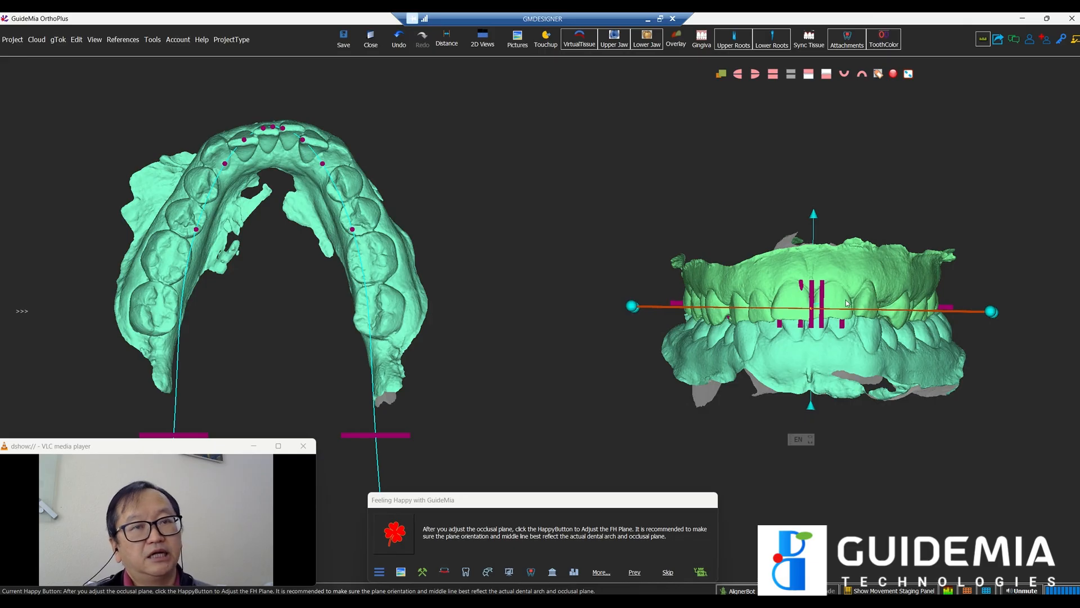
pyautogui.moveTo(631, 309); pyautogui.dragTo(632, 312)
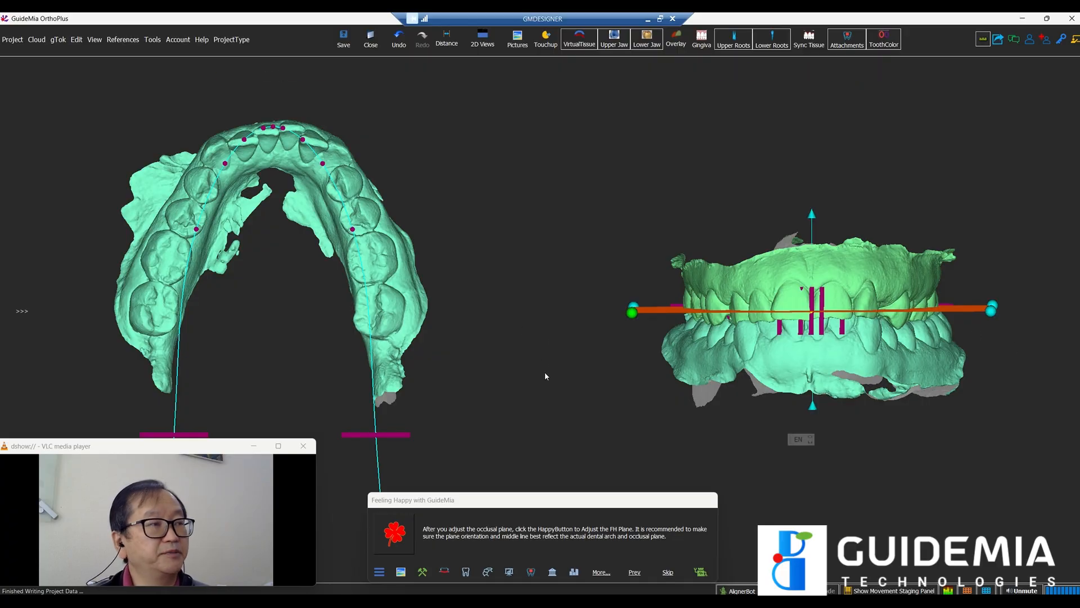
pyautogui.moveTo(545, 375); pyautogui.dragTo(563, 302)
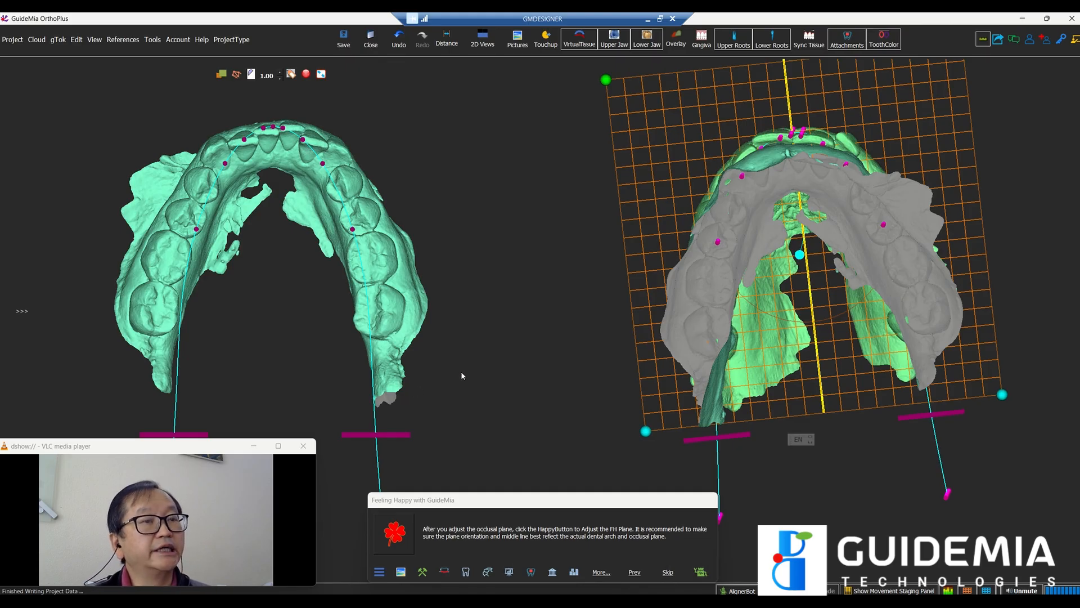
pyautogui.moveTo(574, 296); pyautogui.dragTo(599, 444)
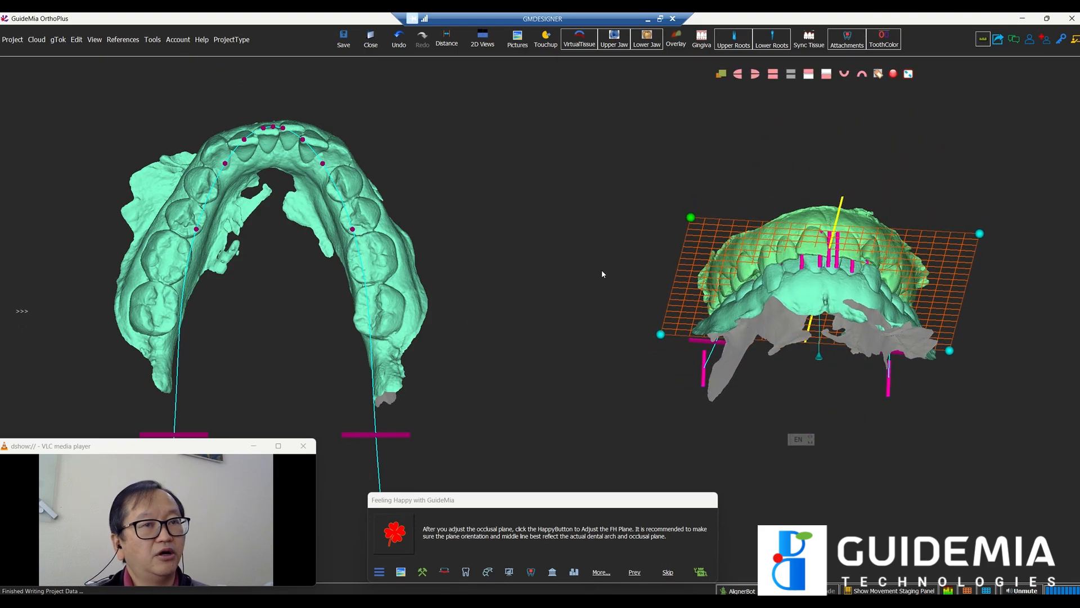
pyautogui.moveTo(602, 269)
pyautogui.mouseDown()
pyautogui.moveTo(575, 170)
pyautogui.moveTo(611, 268)
pyautogui.moveTo(619, 322)
pyautogui.moveTo(607, 282)
pyautogui.moveTo(600, 321)
pyautogui.mouseUp()
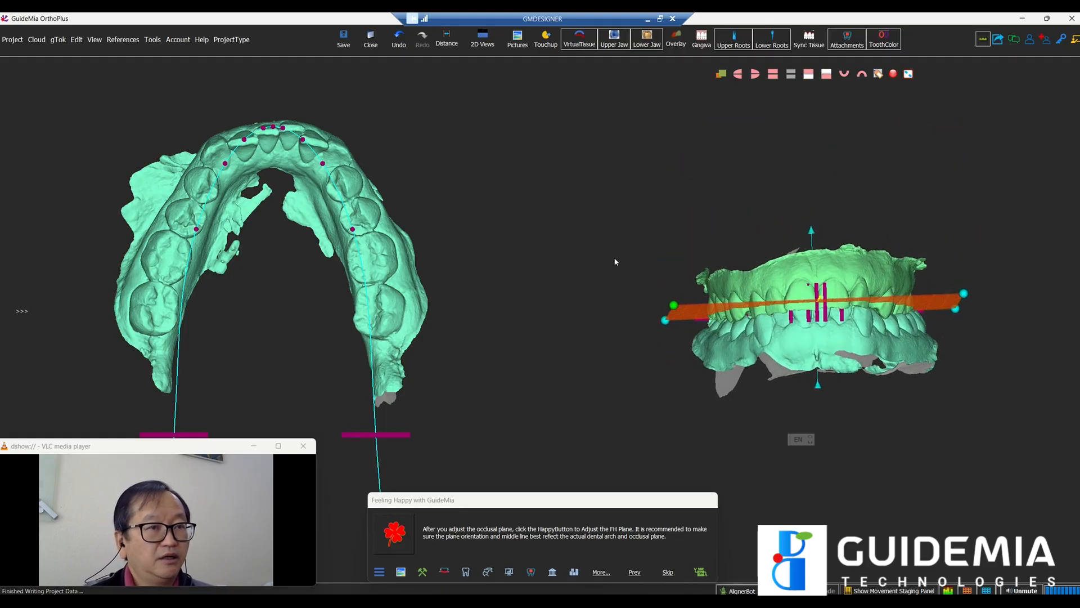
pyautogui.rightClick(752, 184)
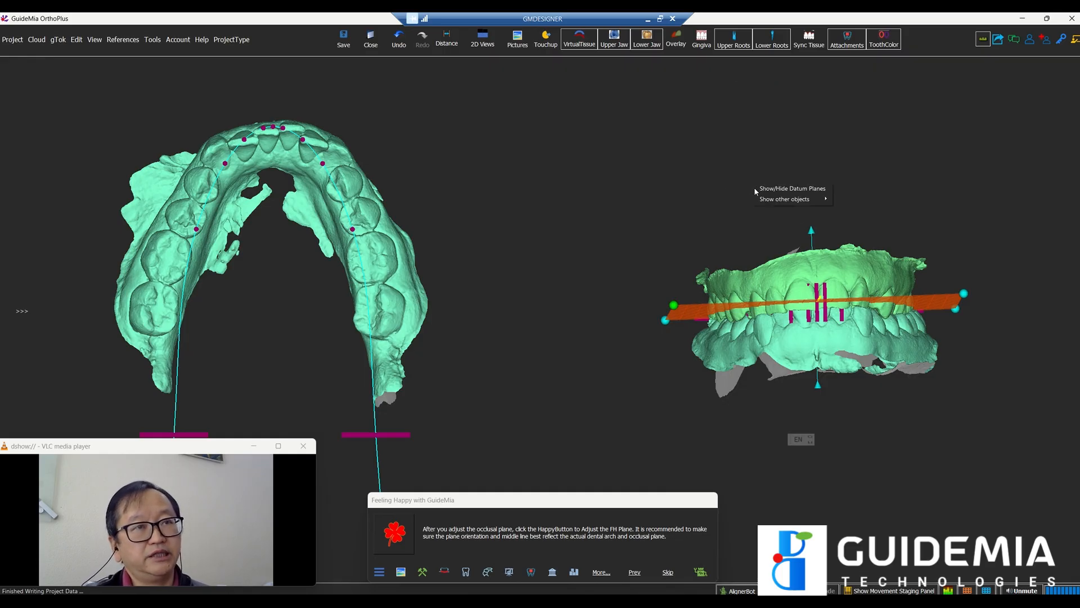
# Step: Display Upper Internal Data and turn the upper jaw to check its teeth against the plane
pyautogui.moveTo(773, 202)
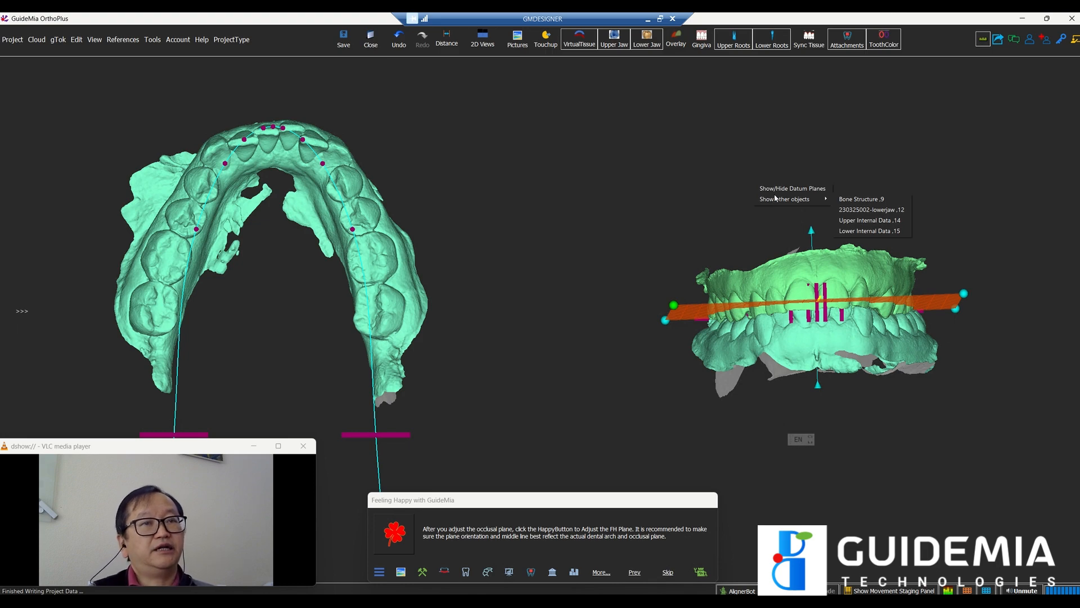
pyautogui.click(855, 222)
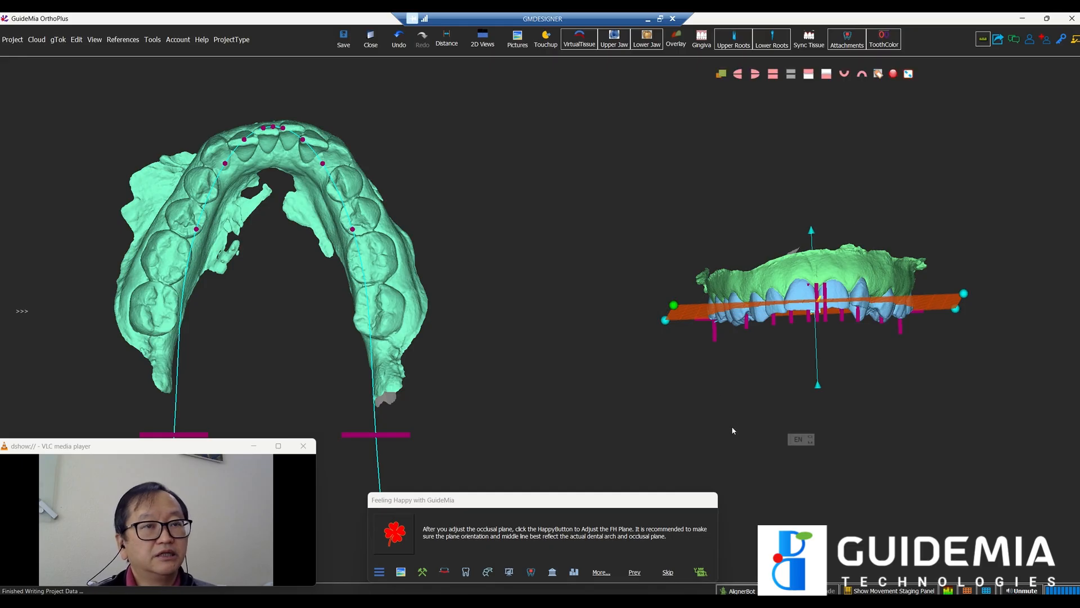
pyautogui.moveTo(732, 430); pyautogui.dragTo(682, 422)
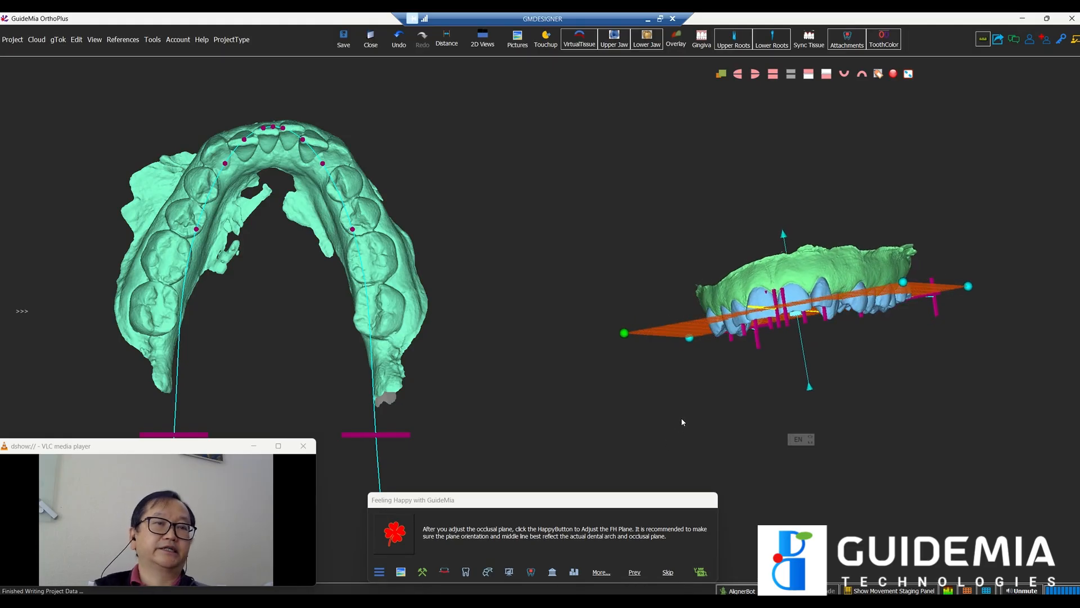
pyautogui.rightClick(802, 175)
# Step: Add Lower Internal Data to the display and orbit to check the occlusal plane against the teeth
pyautogui.moveTo(822, 189)
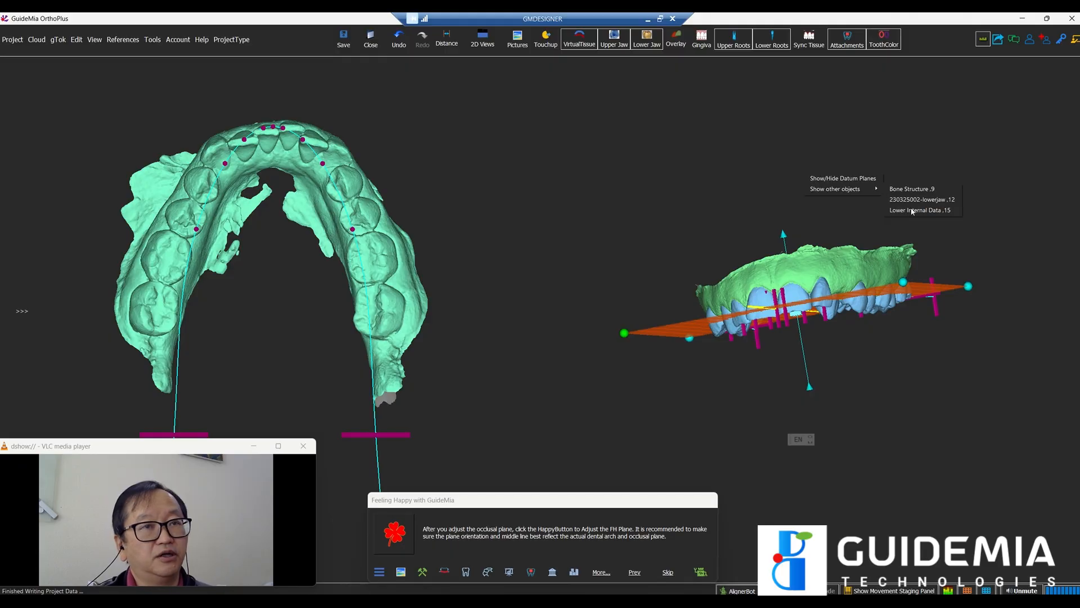
pyautogui.click(912, 211)
pyautogui.moveTo(889, 397); pyautogui.dragTo(888, 421)
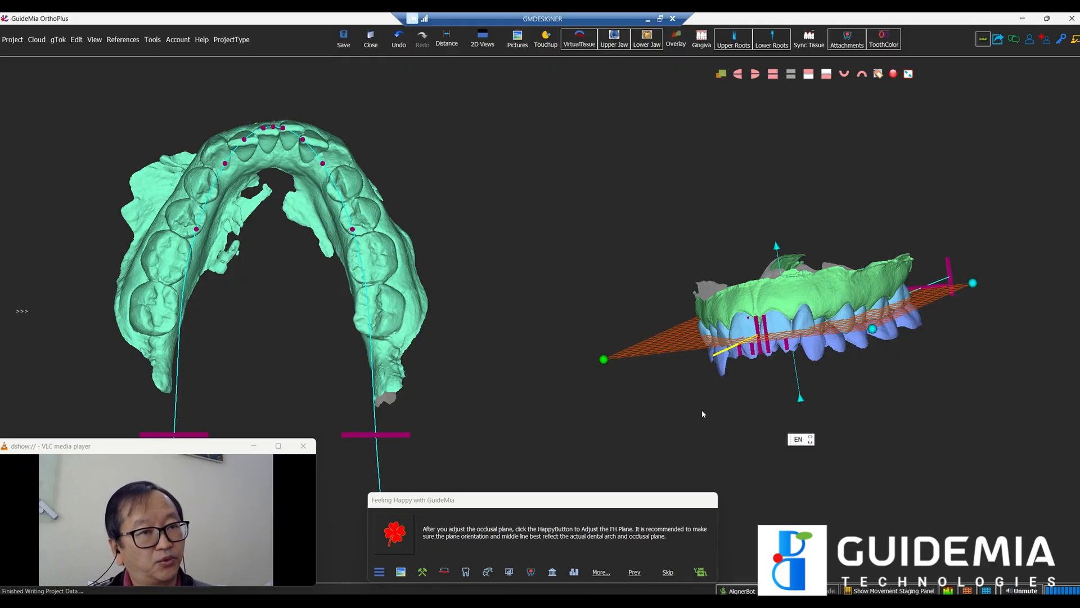
pyautogui.moveTo(701, 413); pyautogui.dragTo(735, 400)
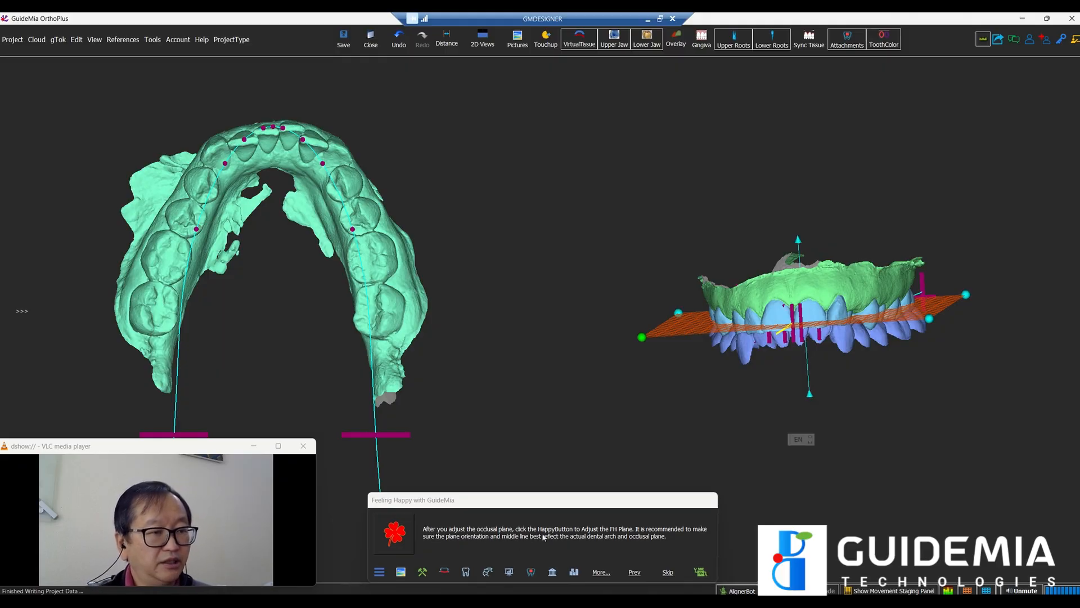
pyautogui.click(392, 533)
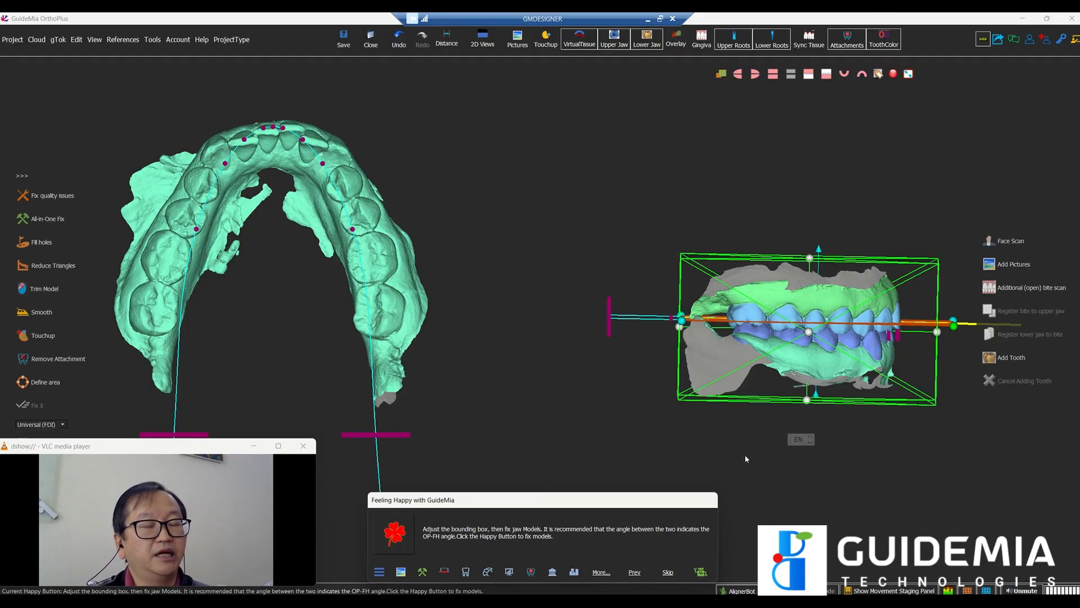
# Step: Drag the bounding box side handle level with the occlusal plane and check it from the front
pyautogui.moveTo(813, 444); pyautogui.dragTo(842, 462)
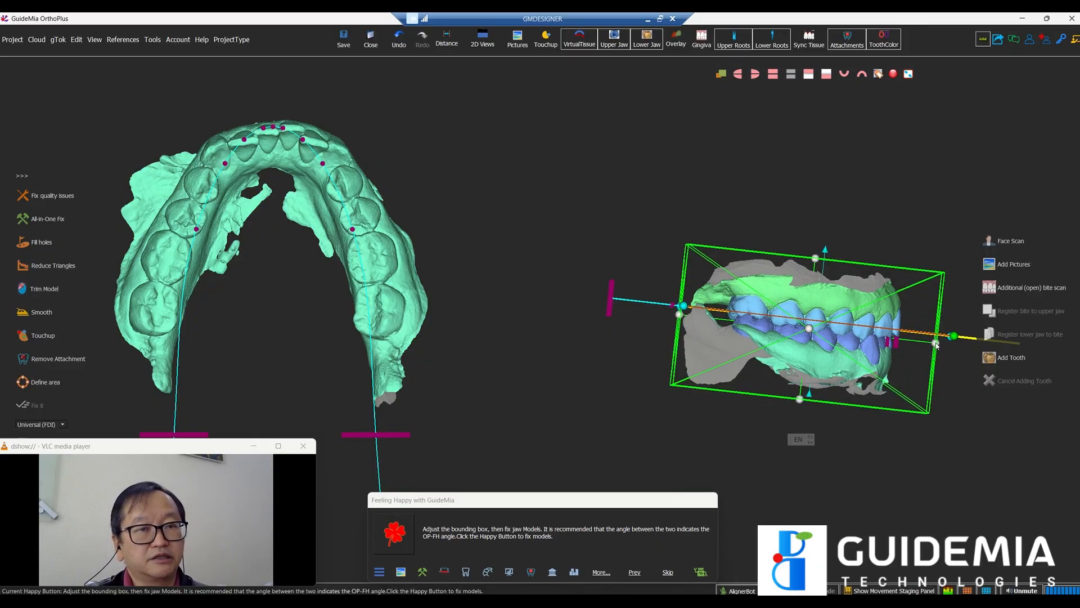
pyautogui.moveTo(936, 345); pyautogui.dragTo(937, 329)
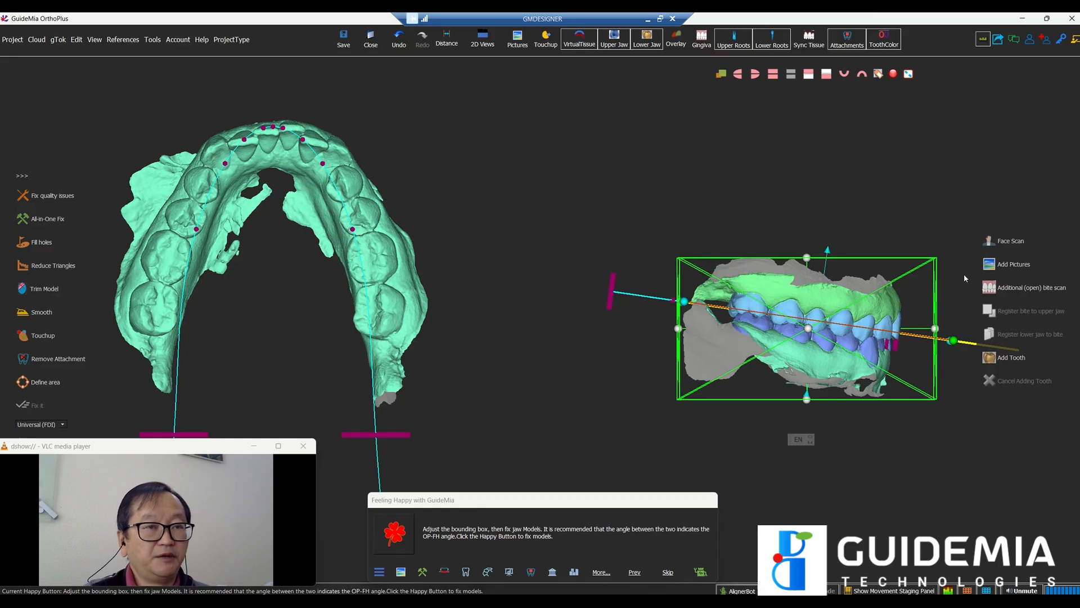
pyautogui.moveTo(895, 212); pyautogui.dragTo(676, 221)
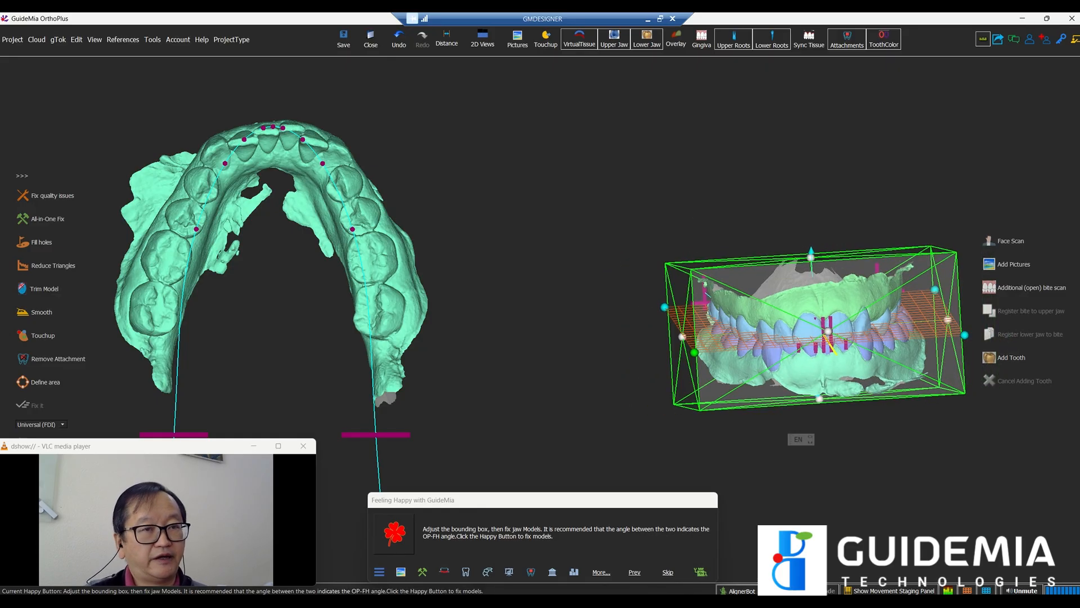
pyautogui.moveTo(776, 498); pyautogui.dragTo(734, 499)
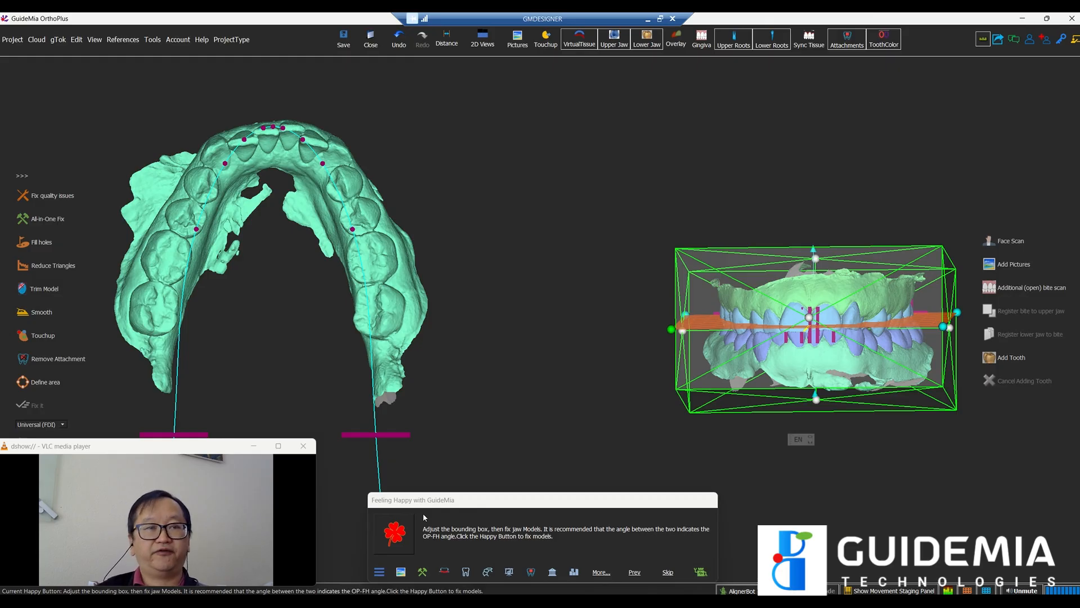
# Step: Repair both jaw scans with the All-in-one Fix in Model Fixing
pyautogui.click(396, 539)
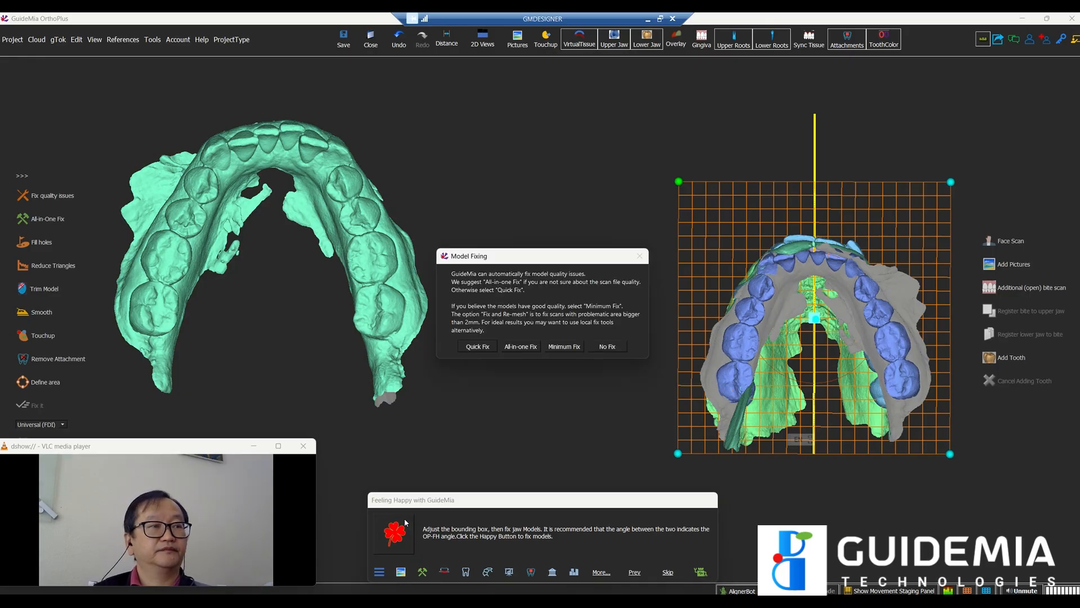
pyautogui.click(524, 346)
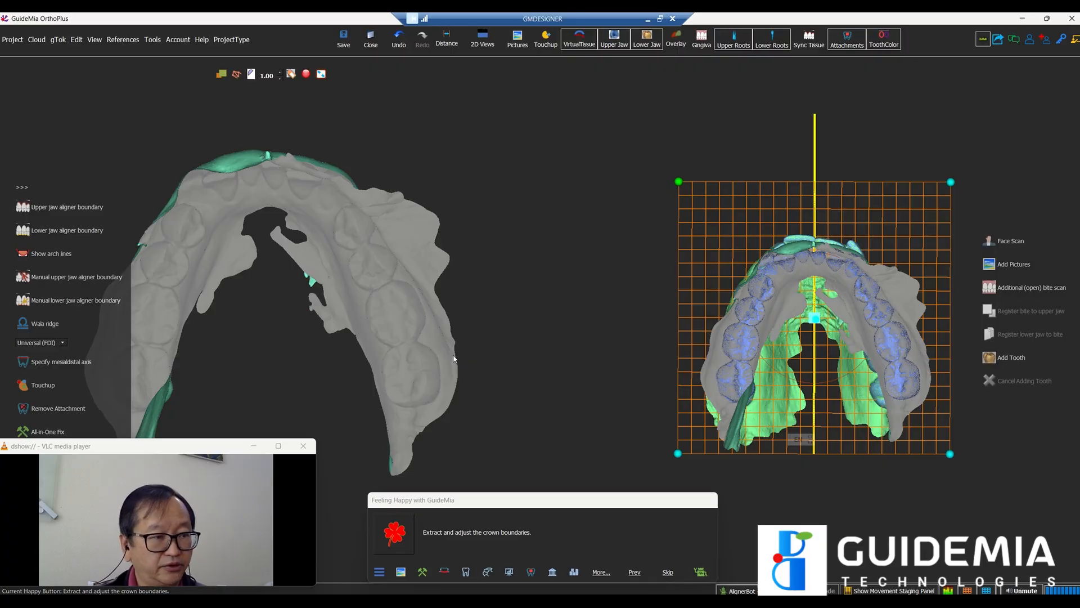
# Step: Extract the crown boundaries around each tooth and tilt the right jaw to check the front teeth
pyautogui.click(387, 534)
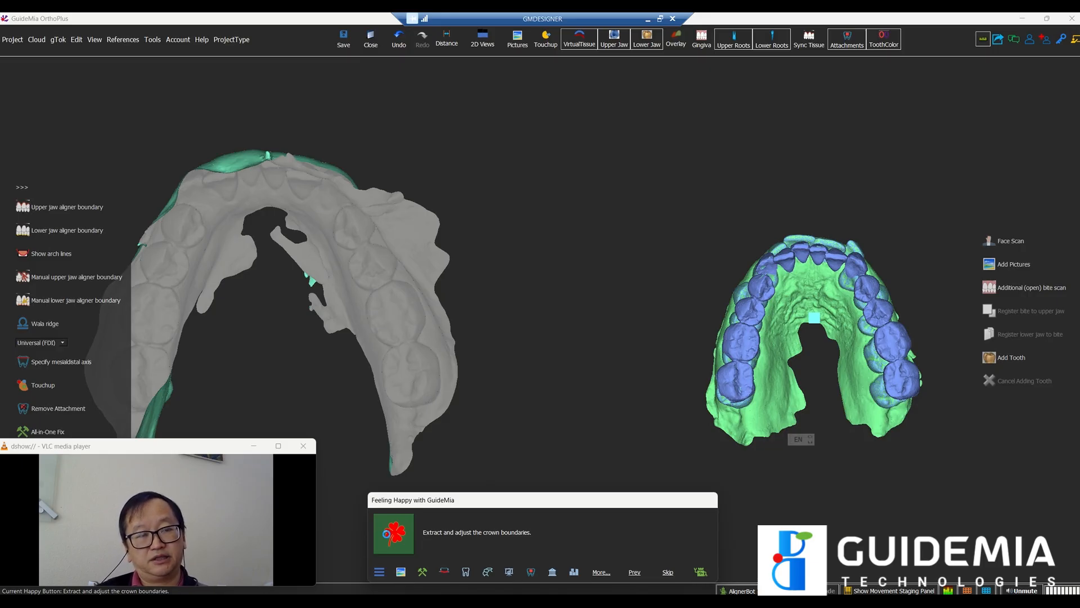
pyautogui.click(387, 538)
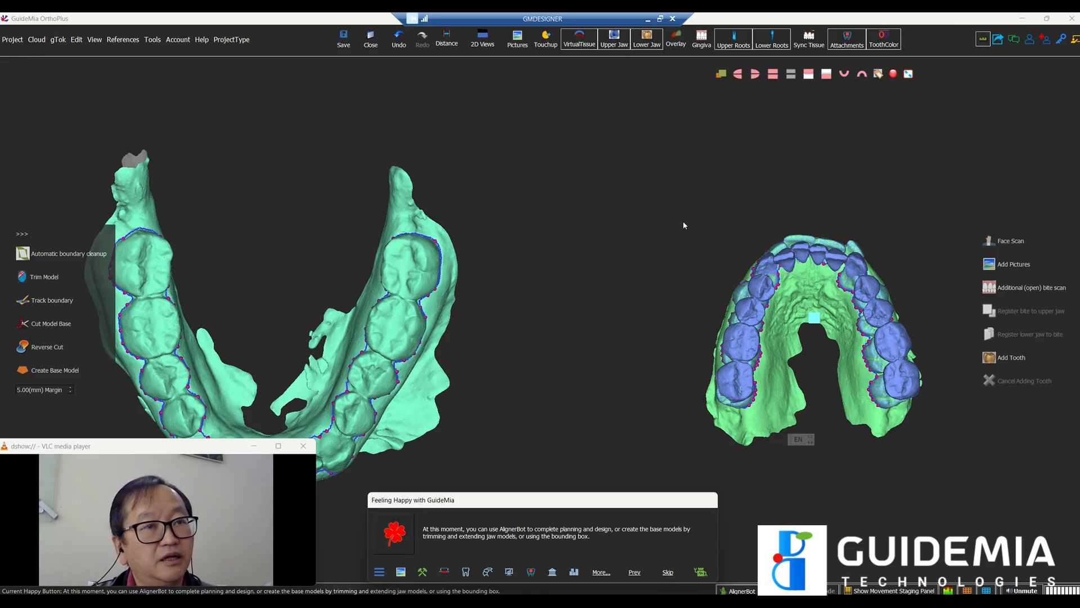
pyautogui.moveTo(685, 265); pyautogui.dragTo(679, 368)
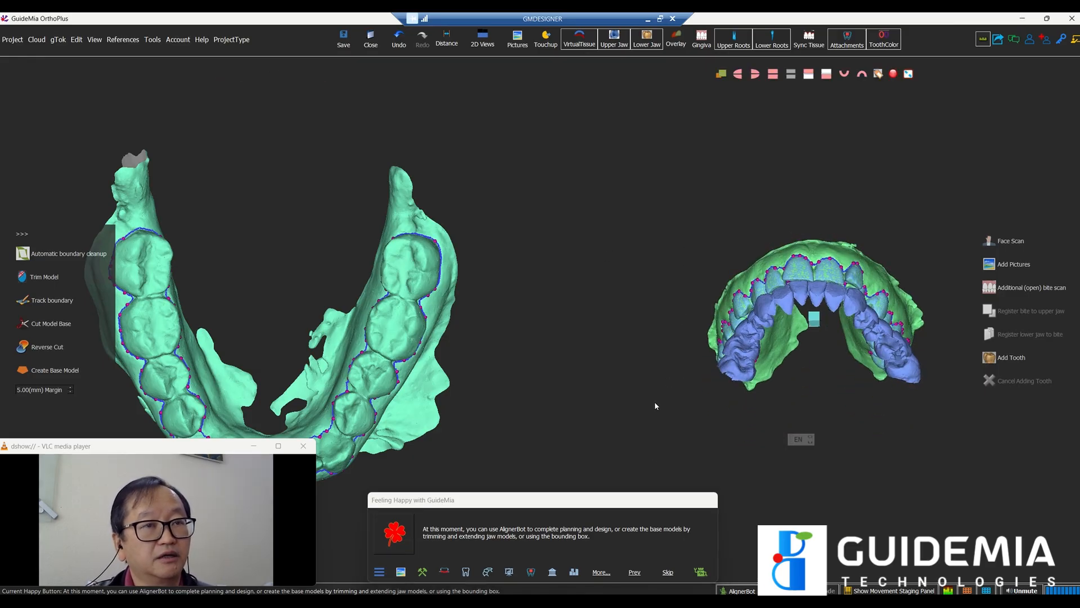
# Step: Trim the jaws and create base models using a 5.00 mm bounding-box margin
pyautogui.click(395, 537)
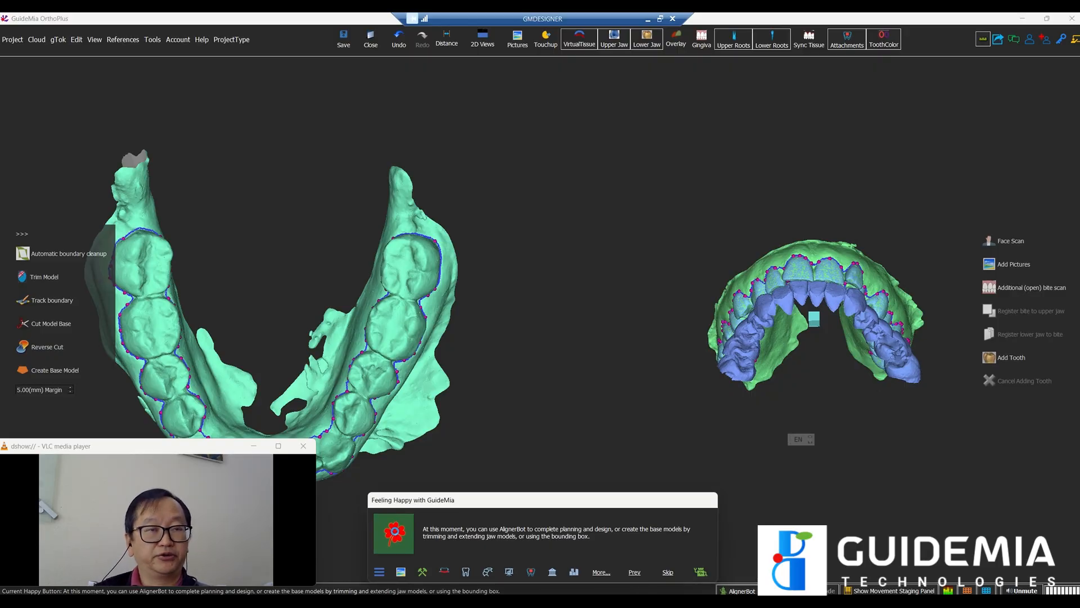
pyautogui.click(395, 533)
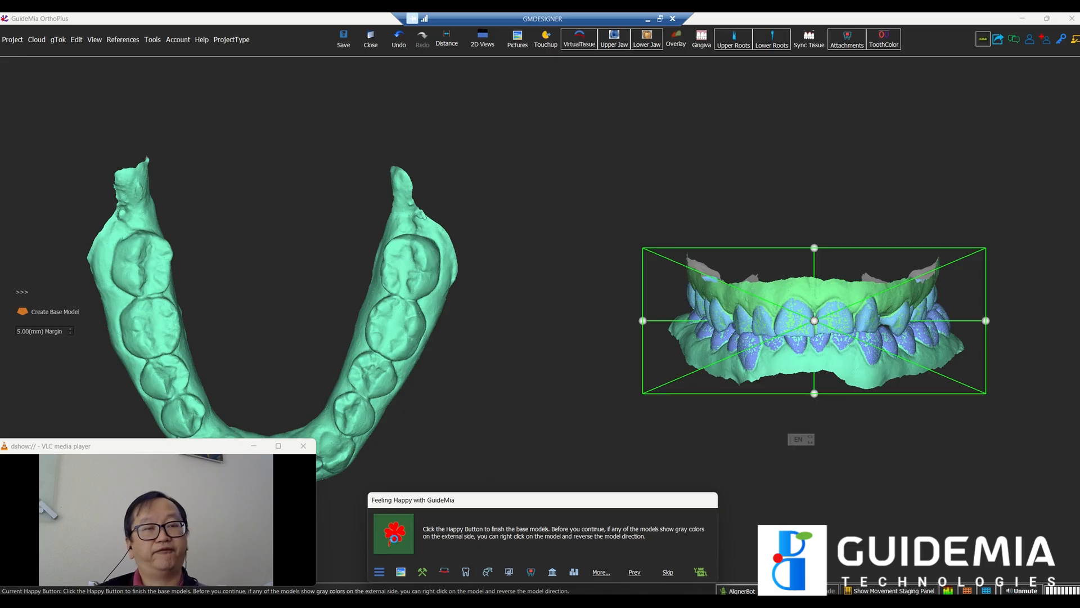
pyautogui.click(395, 538)
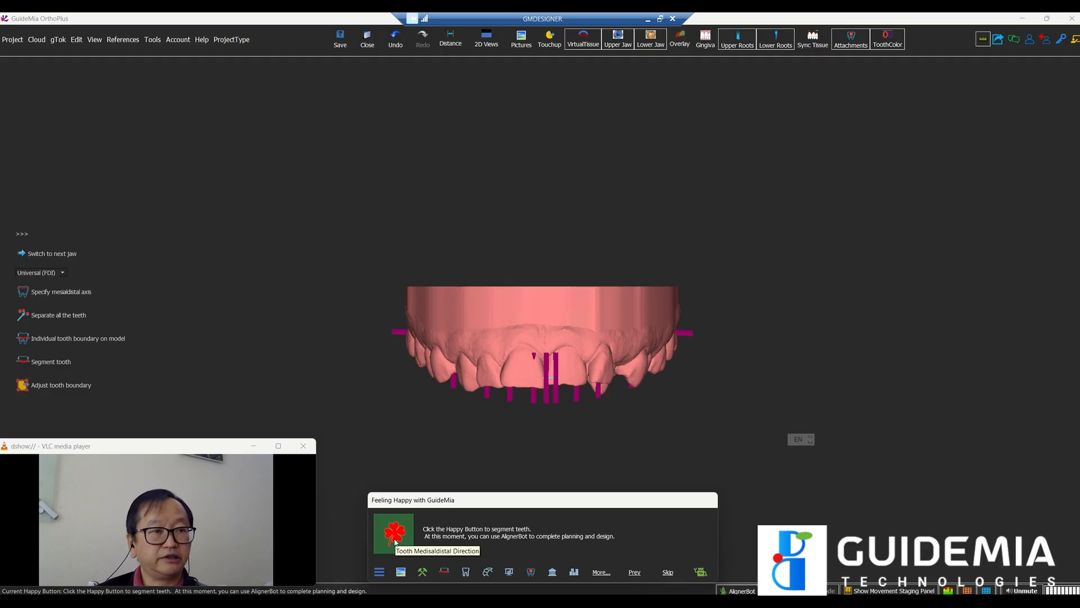
# Step: Generate the mesiodistal direction markers for the upper-jaw teeth
pyautogui.click(395, 537)
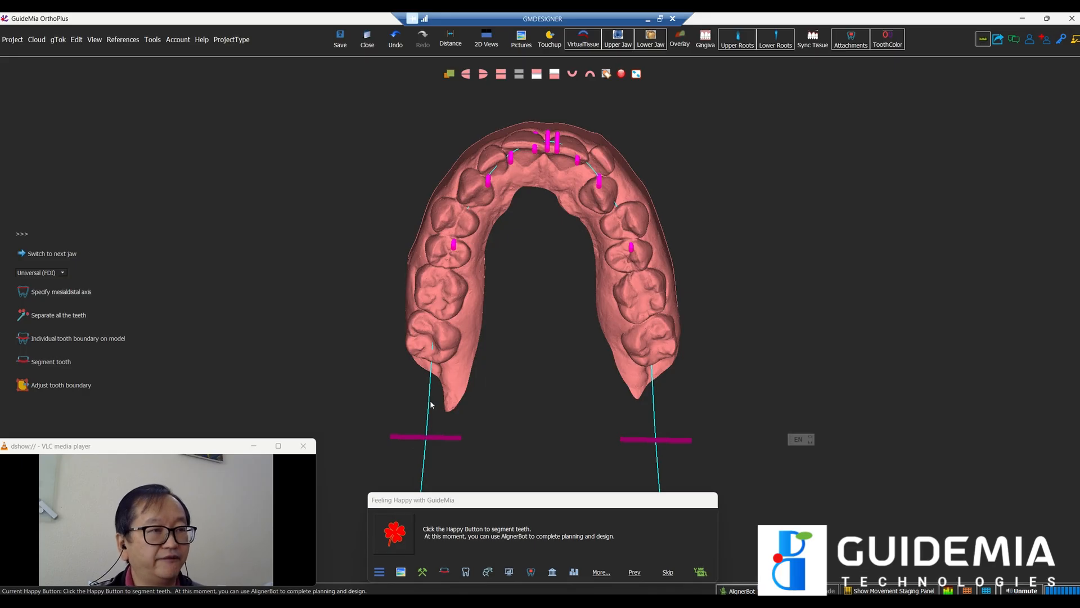
pyautogui.moveTo(483, 410); pyautogui.dragTo(532, 305)
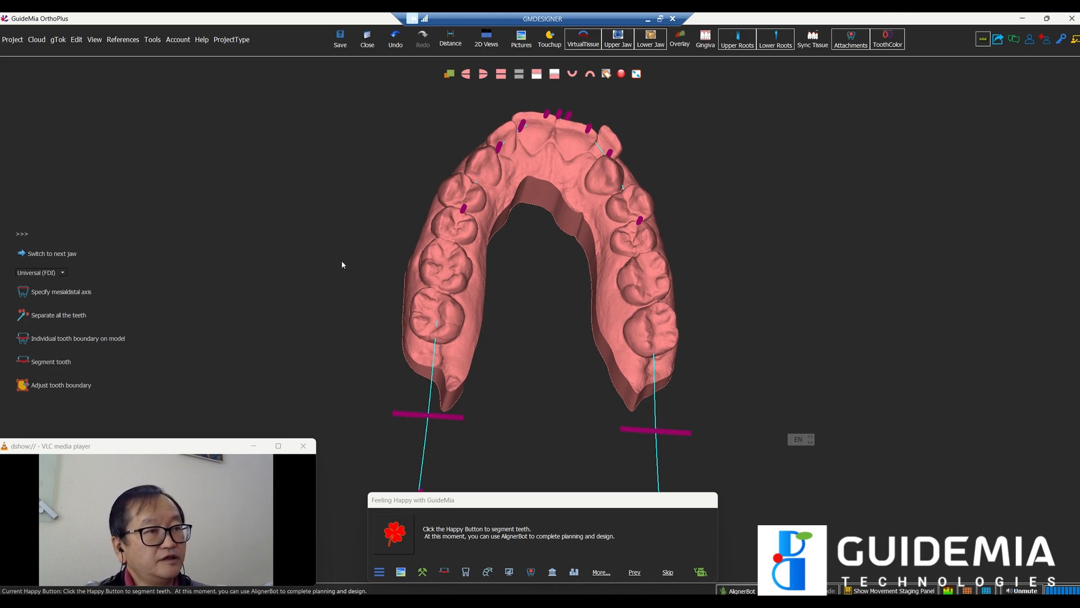
pyautogui.moveTo(341, 263); pyautogui.dragTo(304, 324)
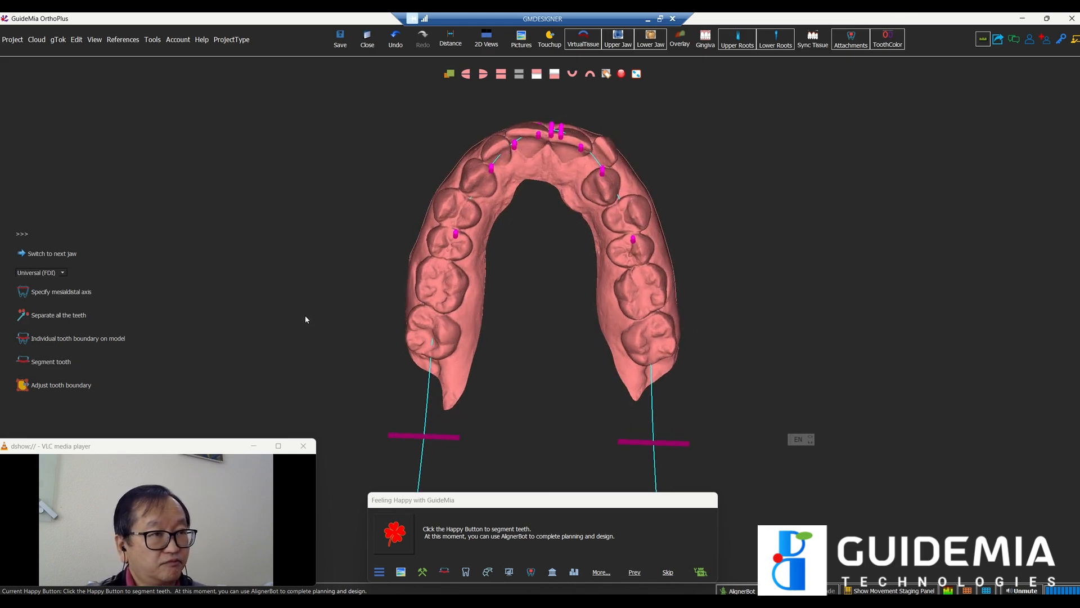